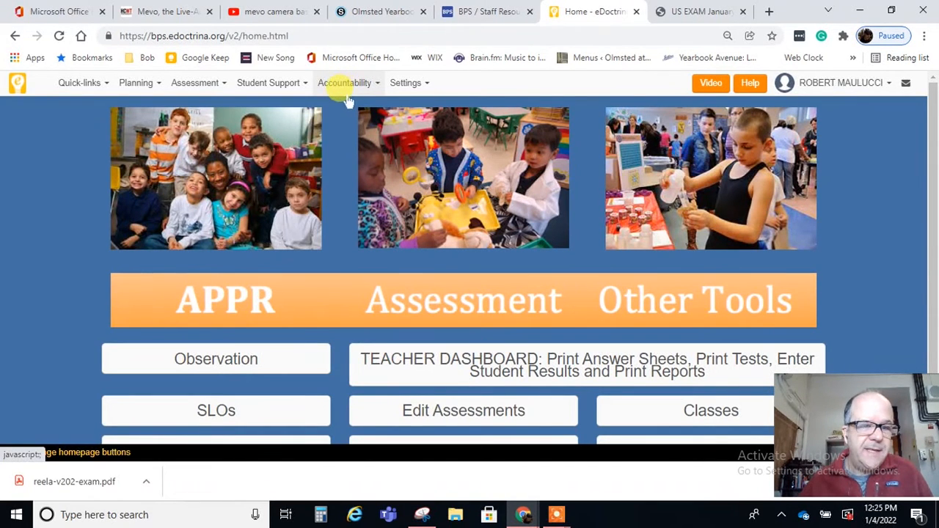
Open the assessment editing page and start creating a new assessment
scroll(482, 336, "down", 1)
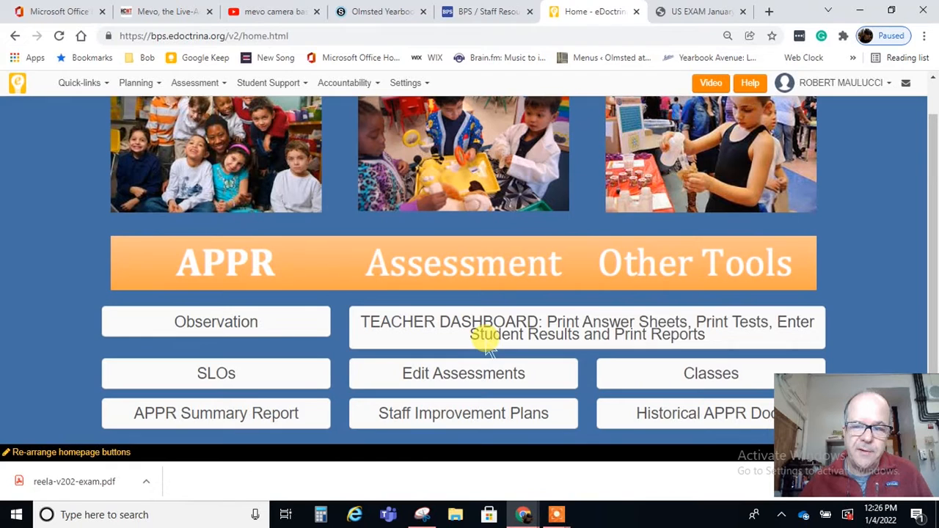
scroll(486, 341, "up", 1)
scroll(484, 336, "down", 1)
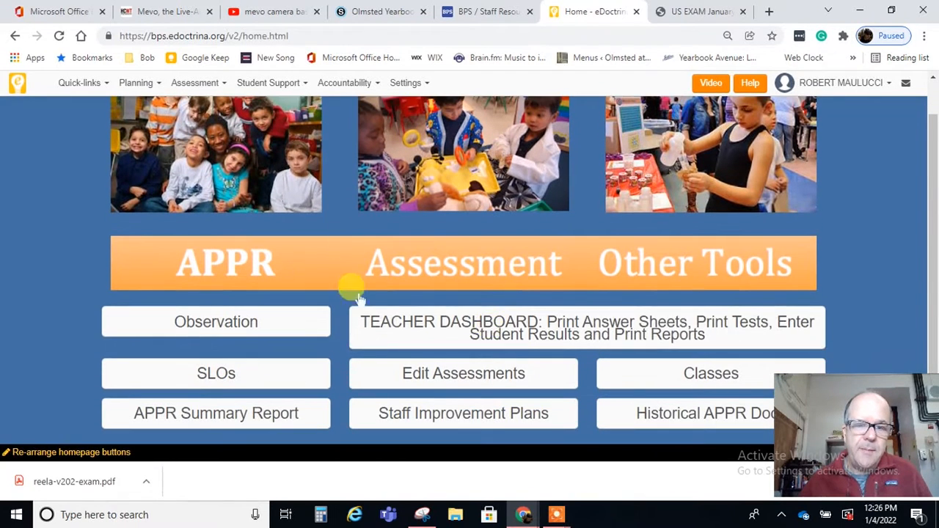
left_click(447, 387)
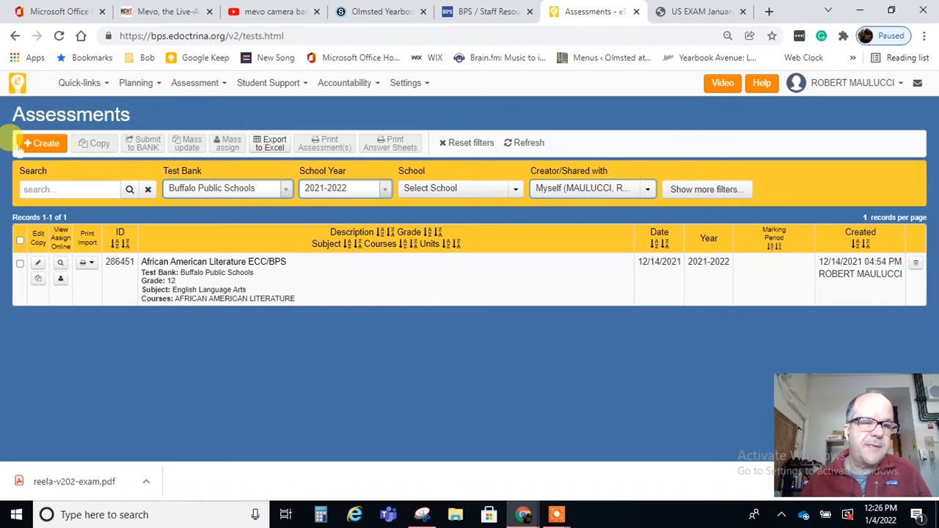
left_click(46, 144)
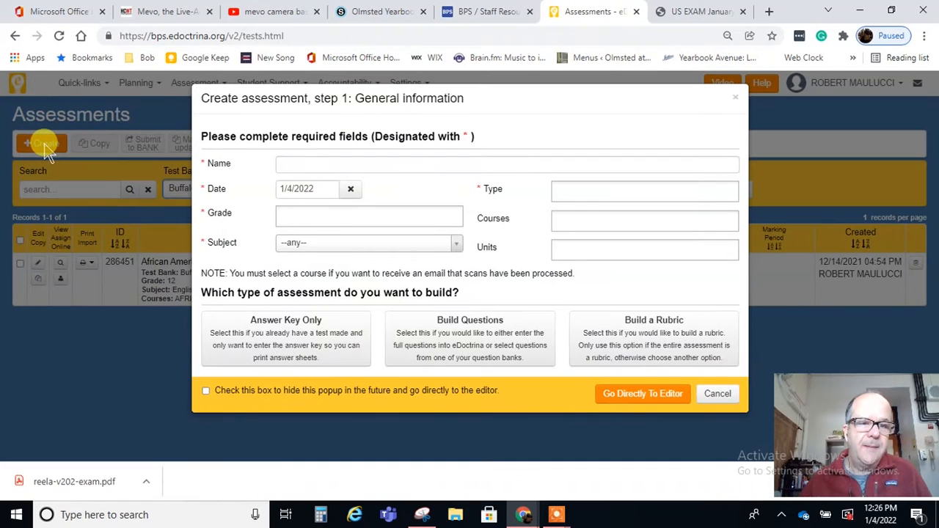
left_click(301, 158)
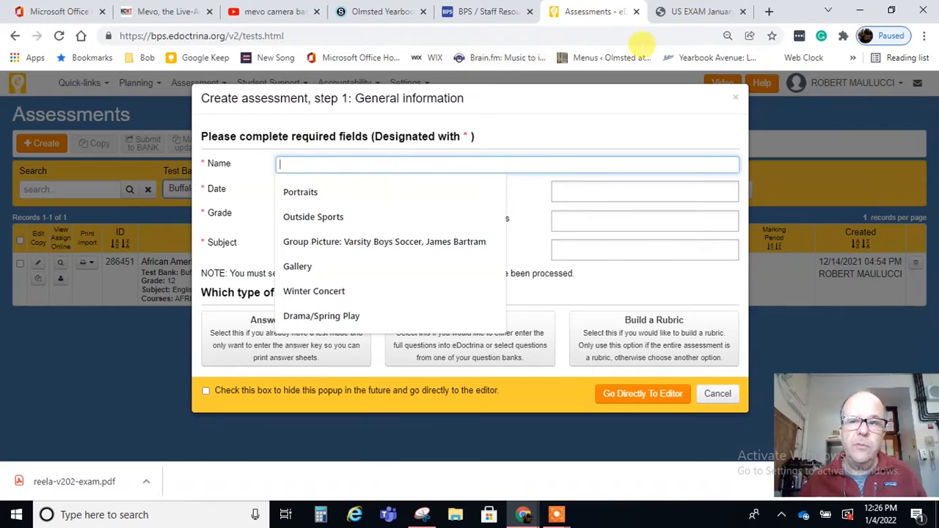
Review the multiple-choice questions and the cartoon on page 8 of the US EXAM January 20 PDF
left_click(700, 11)
scroll(481, 309, "up", 2)
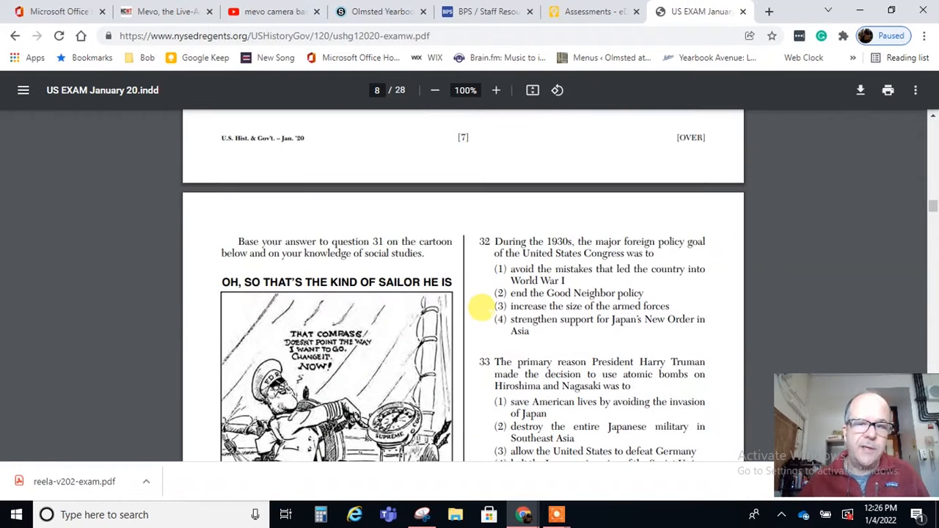
scroll(480, 308, "down", 1)
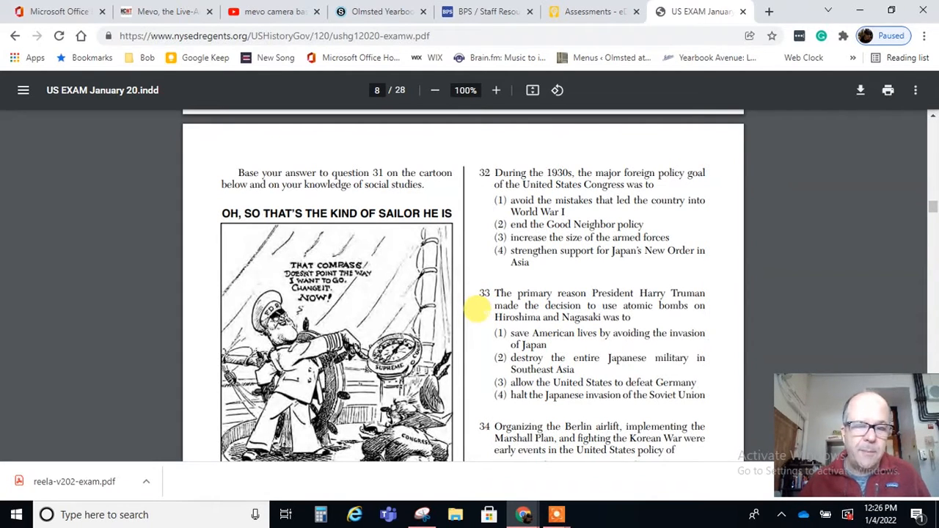
scroll(332, 253, "down", 1)
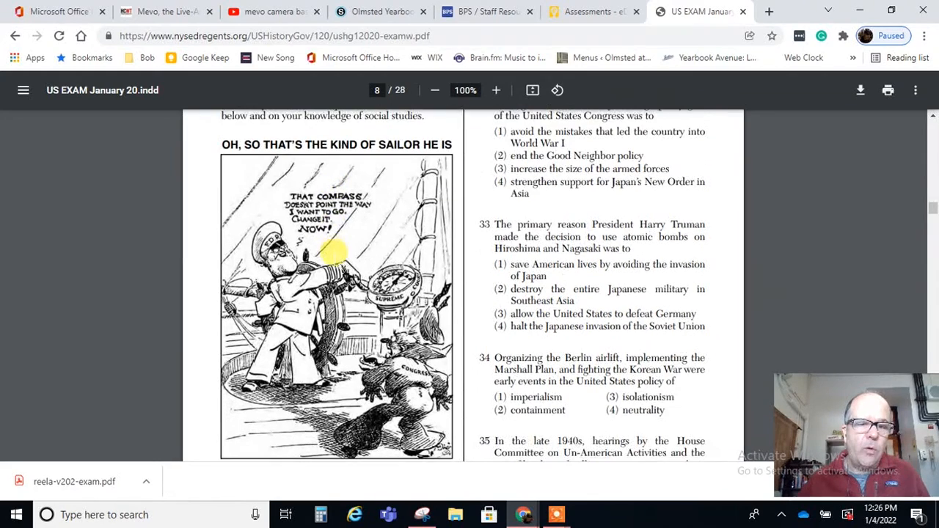
scroll(316, 294, "down", 3)
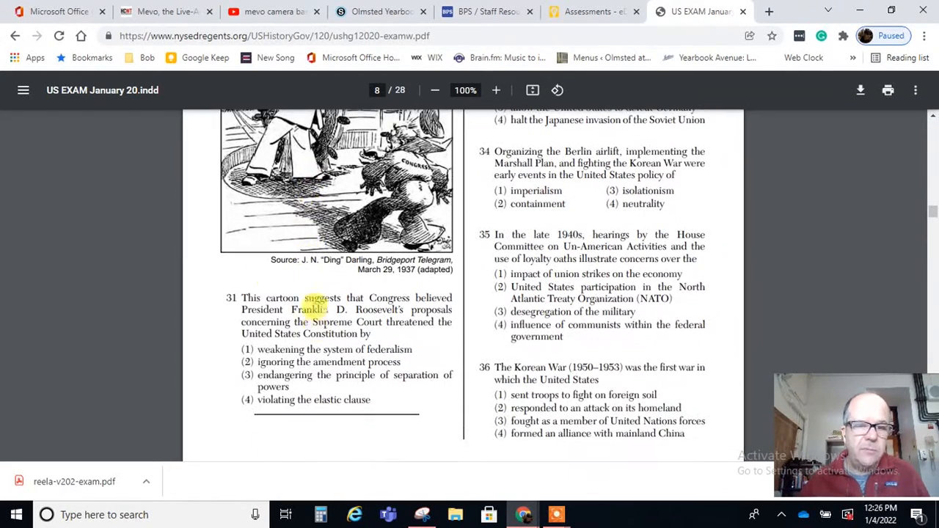
scroll(517, 396, "up", 3)
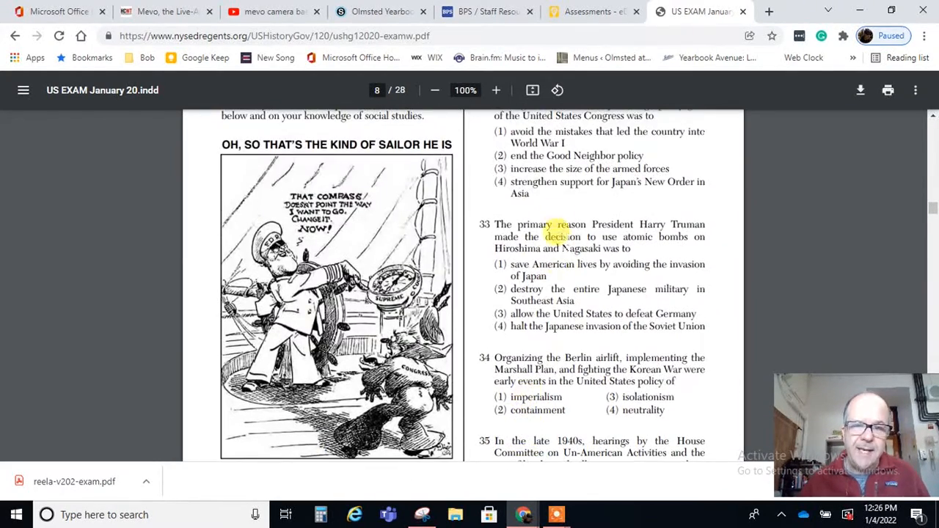
scroll(536, 264, "up", 1)
scroll(565, 323, "down", 3)
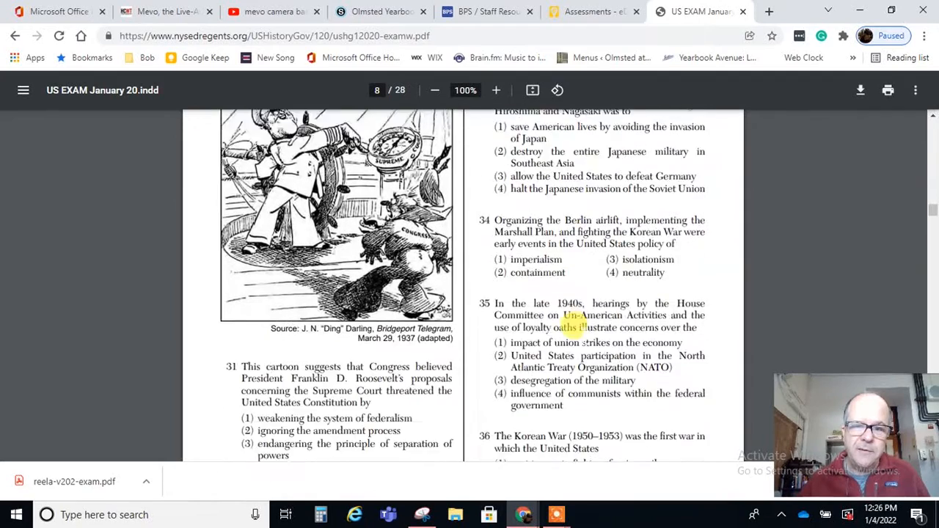
scroll(568, 327, "down", 3)
scroll(536, 327, "up", 4)
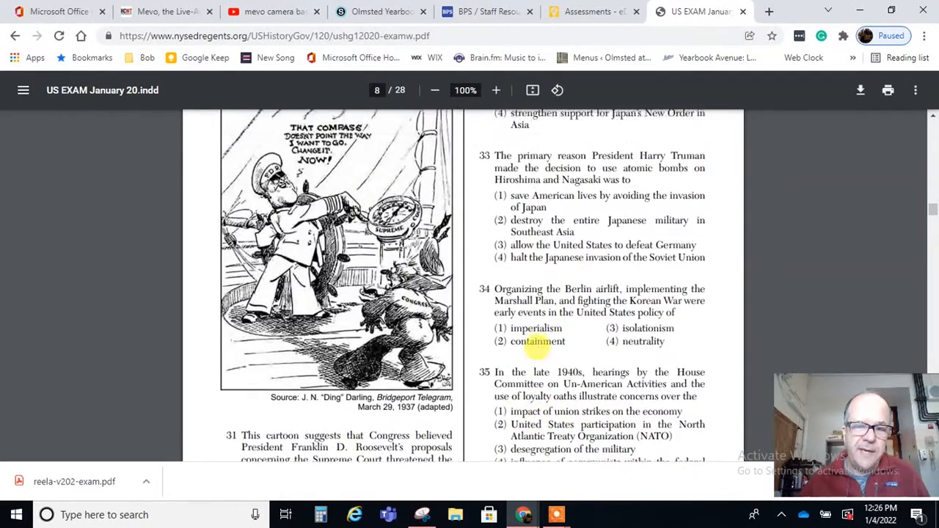
scroll(537, 345, "up", 2)
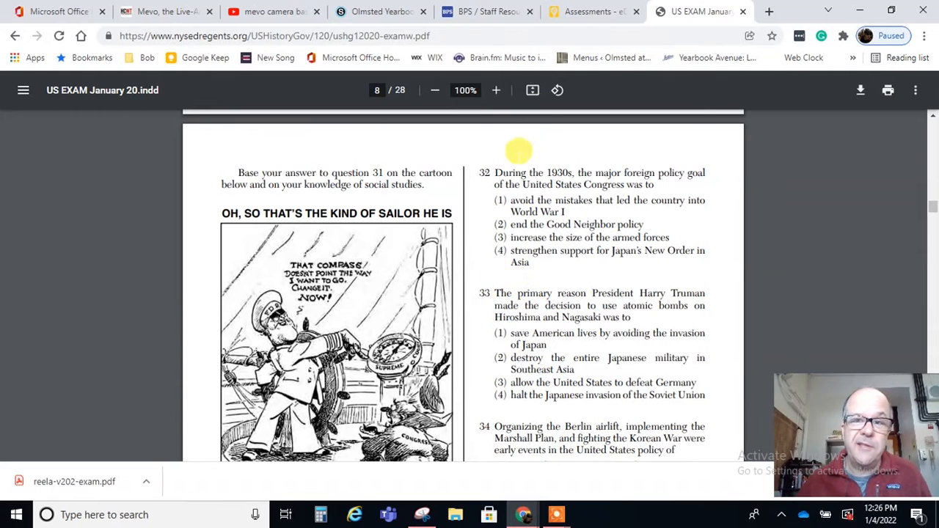
Return to the new assessment form, name the assessment US Review and set its grade to 11
left_click(579, 11)
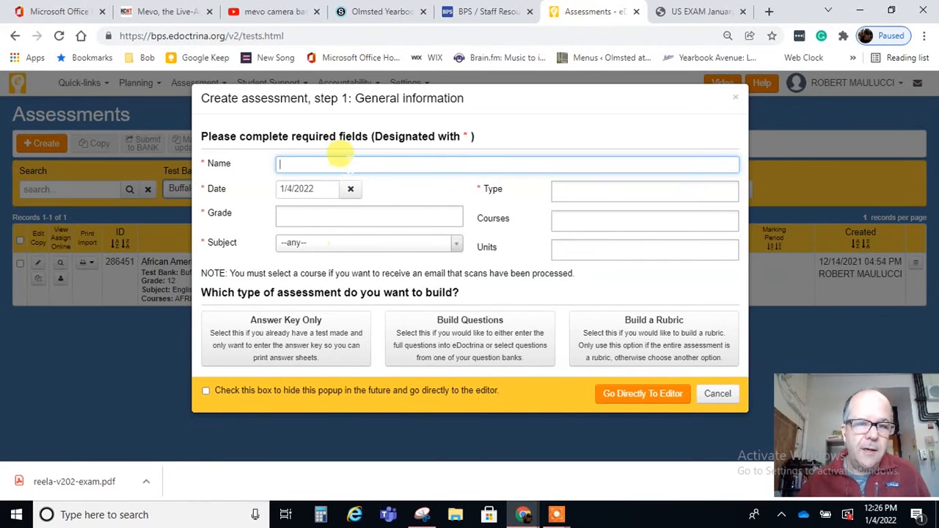
left_click(340, 161)
type("US Review")
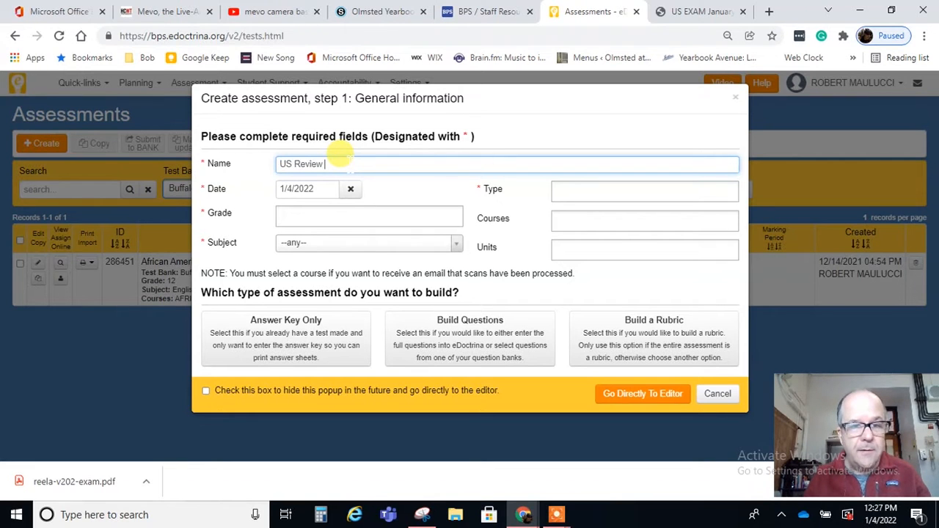
left_click(341, 213)
left_click_drag(448, 251, 450, 314)
left_click(387, 246)
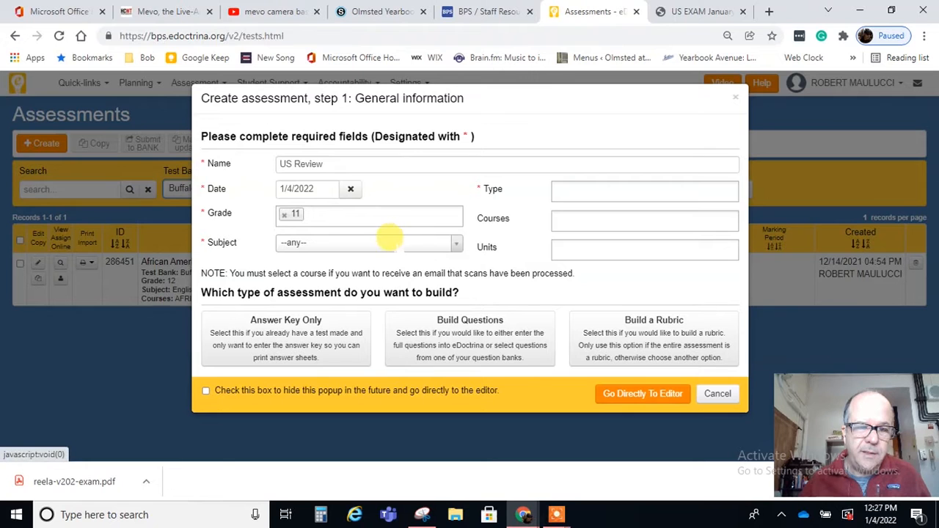
Set the assessment's subject to Social Studies and its type to Teacher Created
left_click(455, 242)
left_click_drag(489, 290, 477, 378)
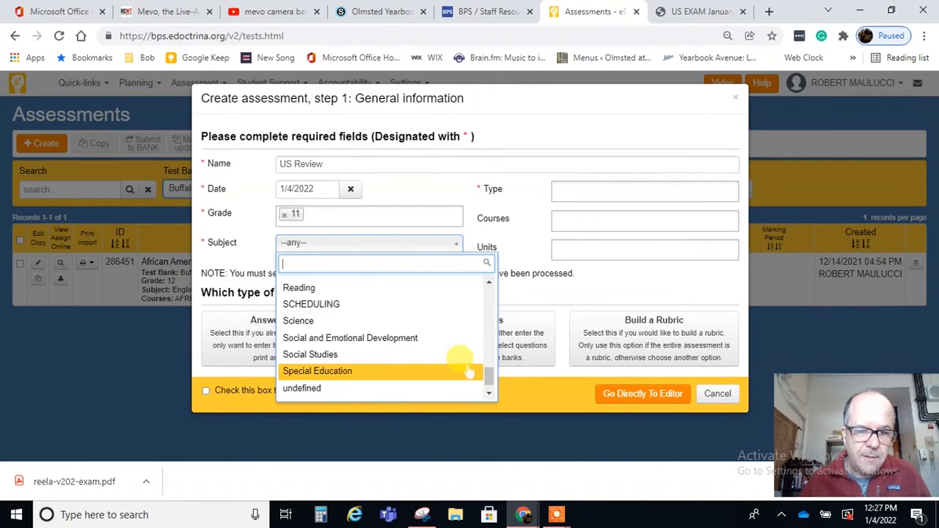
left_click(473, 356)
left_click(602, 191)
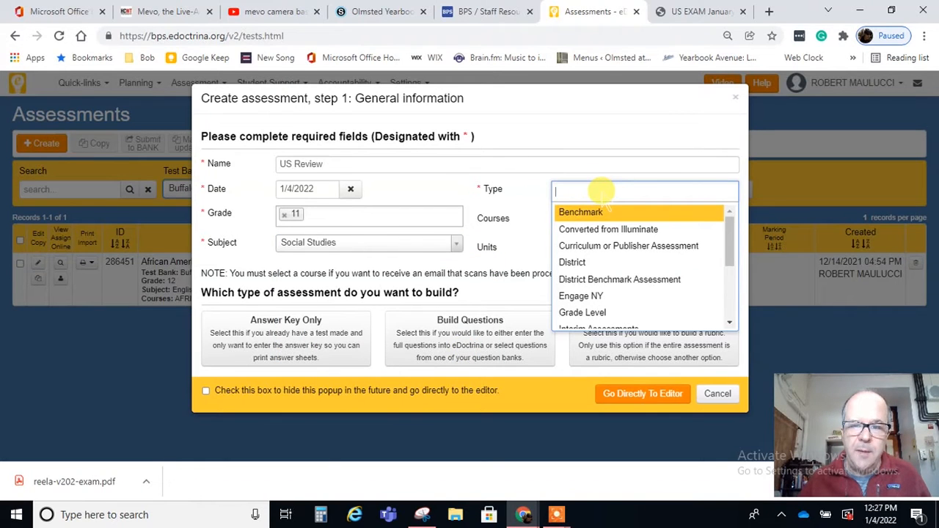
left_click_drag(727, 237, 727, 305)
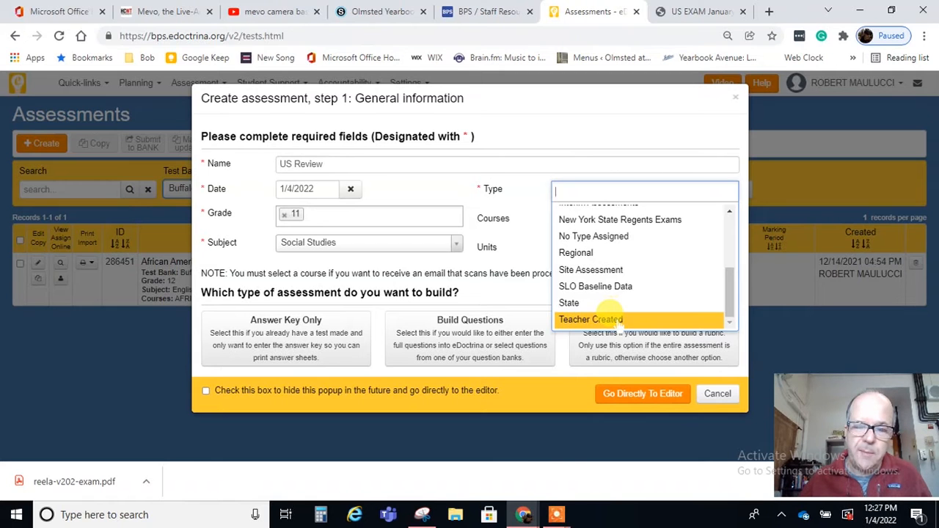
left_click(608, 317)
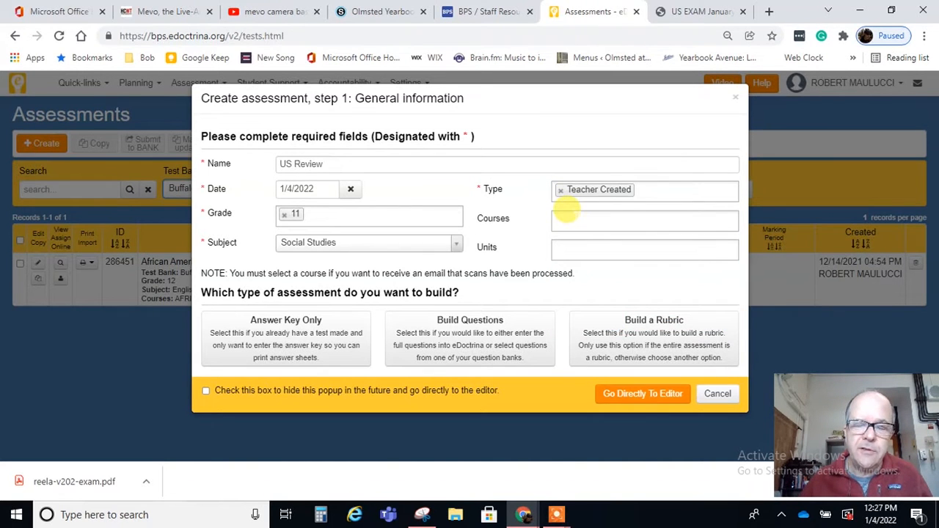
Assign the course US HISTORY & GOV'T (190122) to the assessment
left_click(566, 213)
left_click_drag(790, 246, 801, 356)
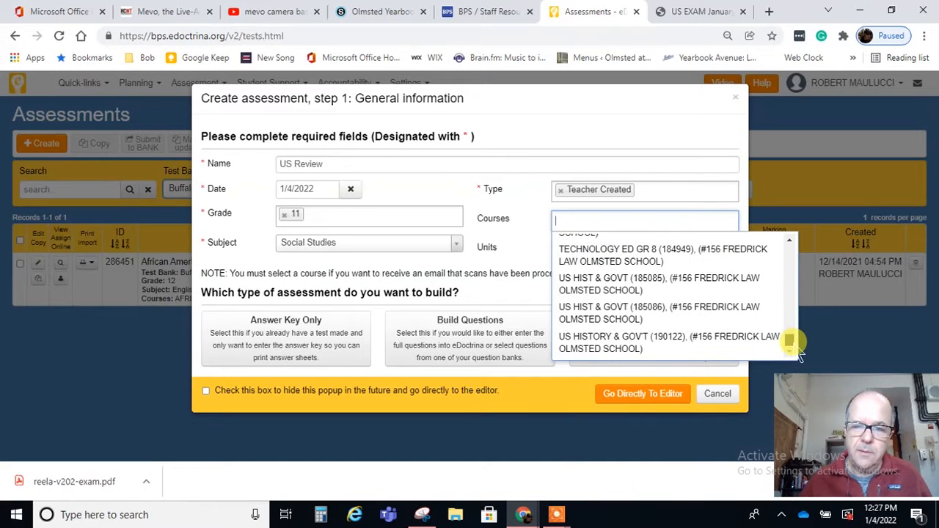
left_click(752, 343)
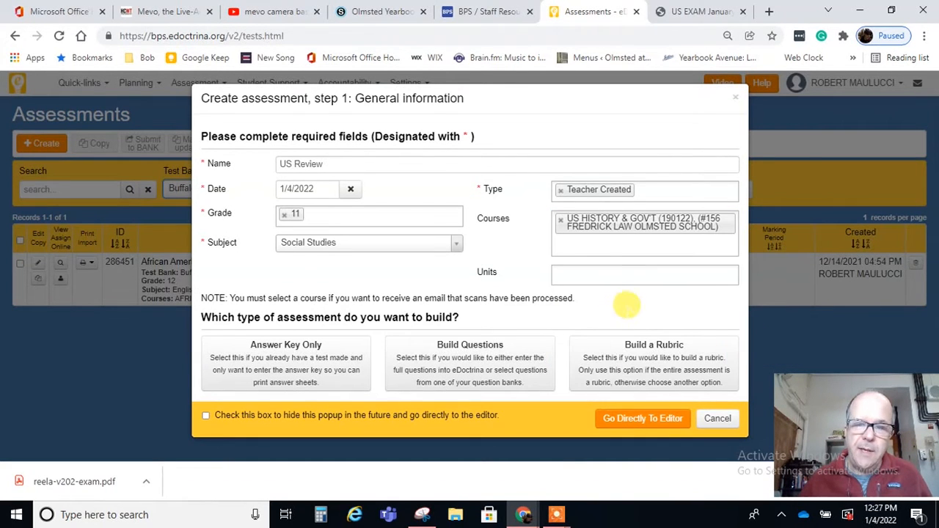
Add the Accelerated Spanish and African American Literature courses to the assessment, and remove both again
left_click(602, 240)
left_click(598, 297)
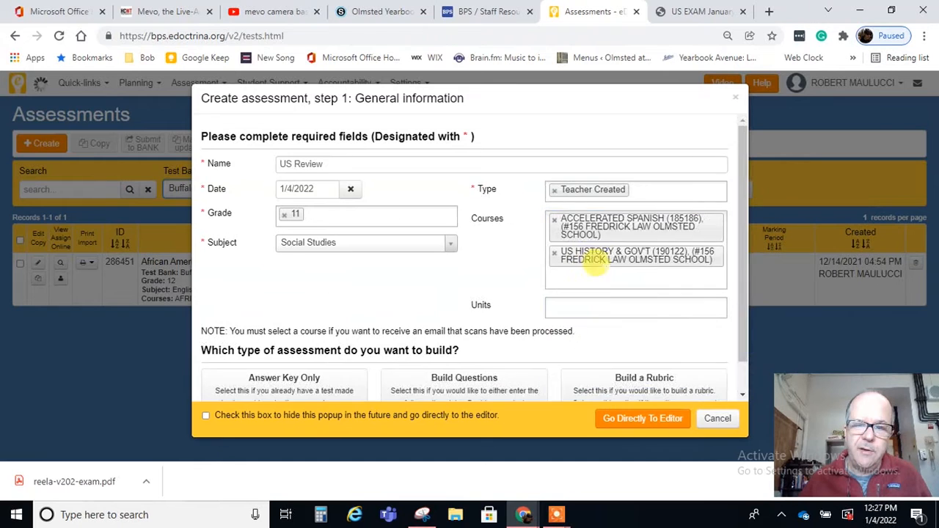
left_click(587, 268)
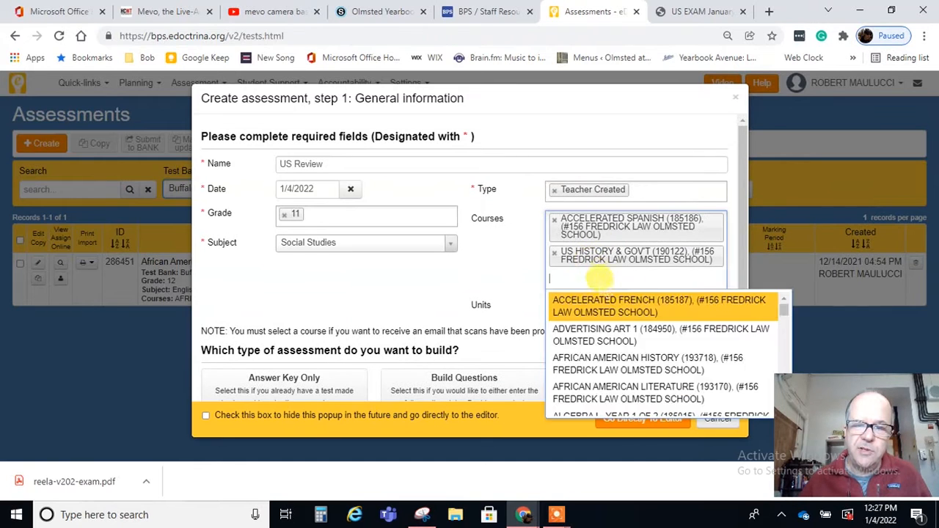
left_click(627, 390)
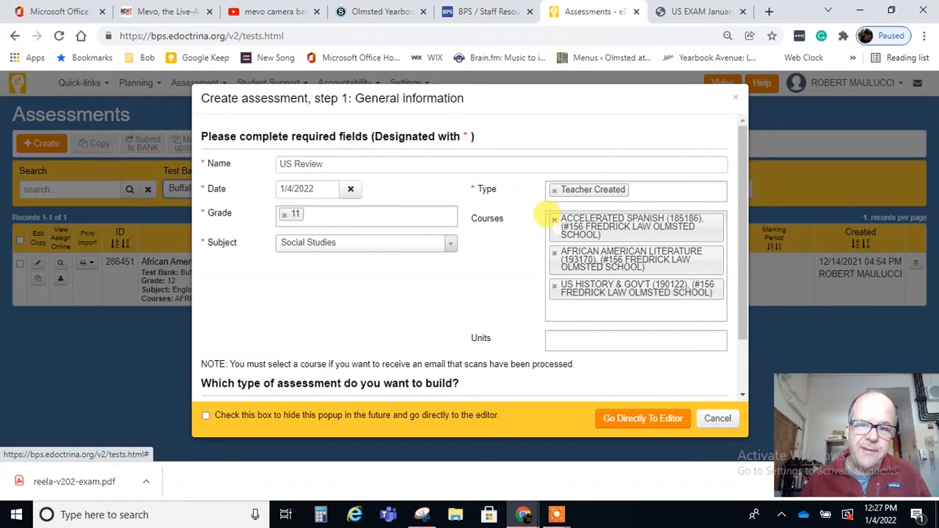
left_click(554, 220)
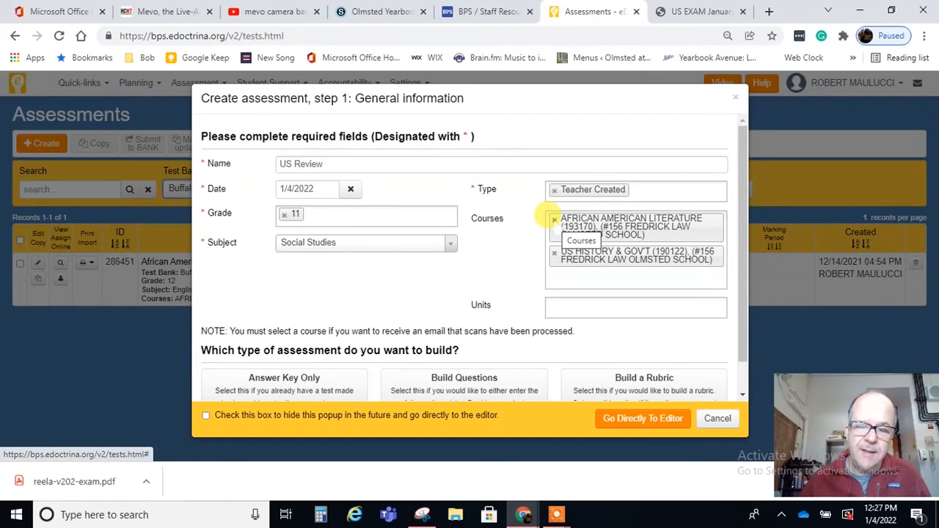
left_click(554, 220)
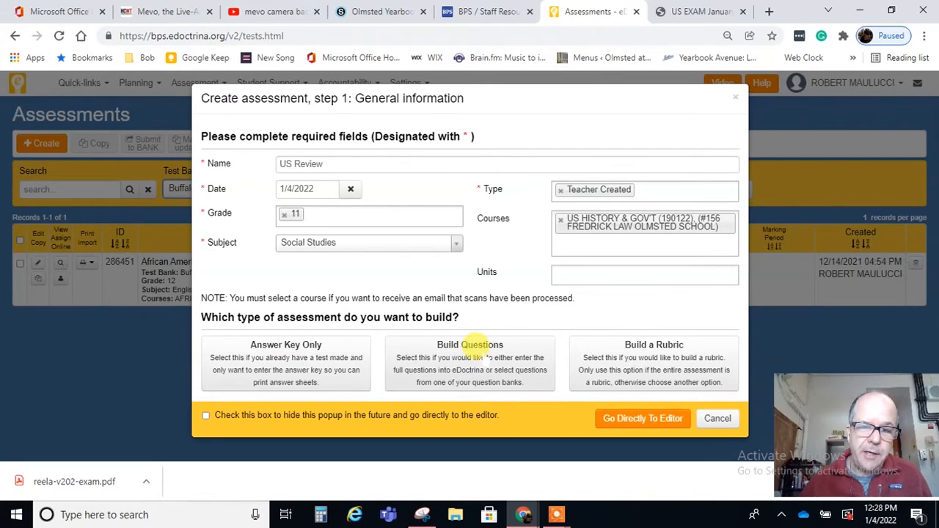
Choose to build questions for the assessment by entering your own
left_click(473, 365)
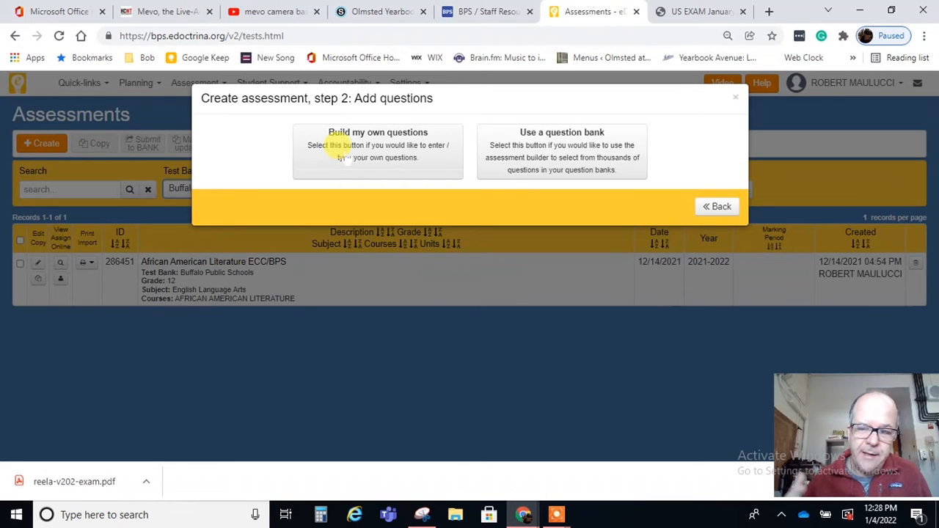
left_click(358, 145)
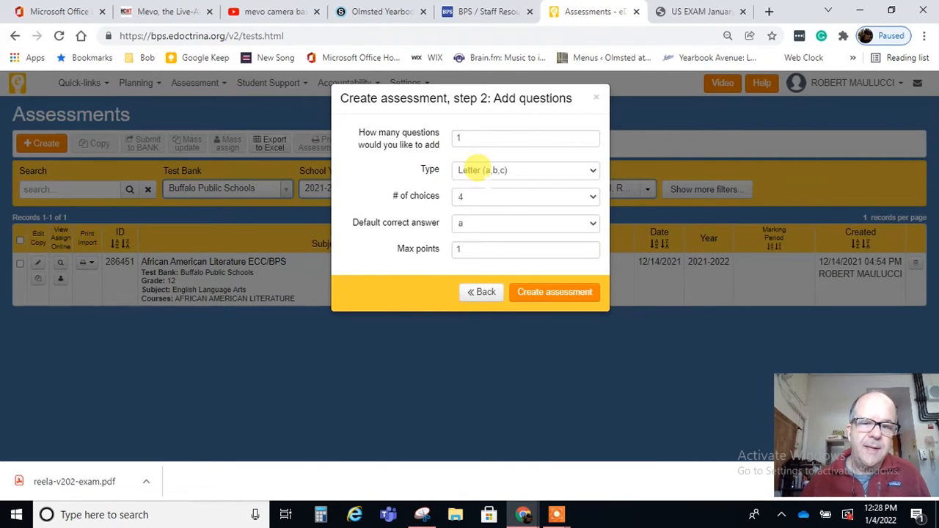
Check the answer choice format of question 32 in the exam PDF and set the question type to Numeric (1,2,3)
left_click(692, 12)
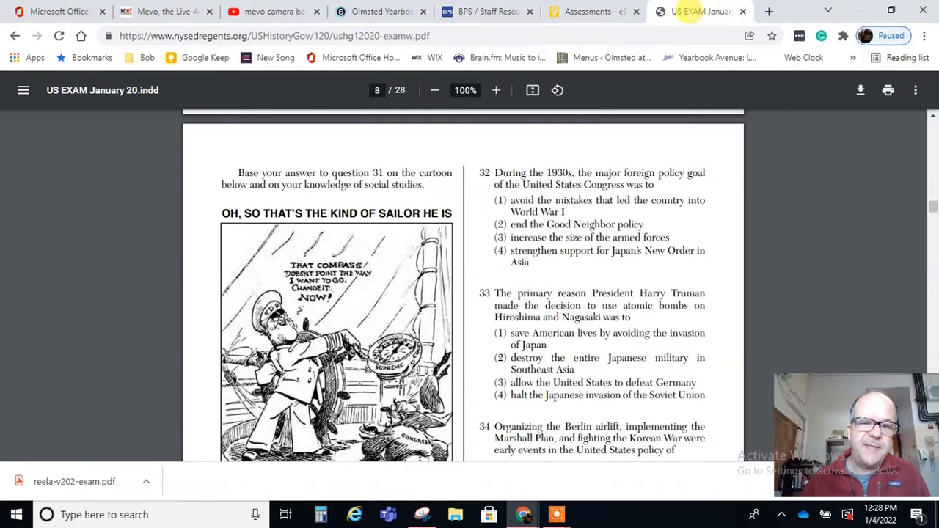
left_click_drag(485, 188, 530, 265)
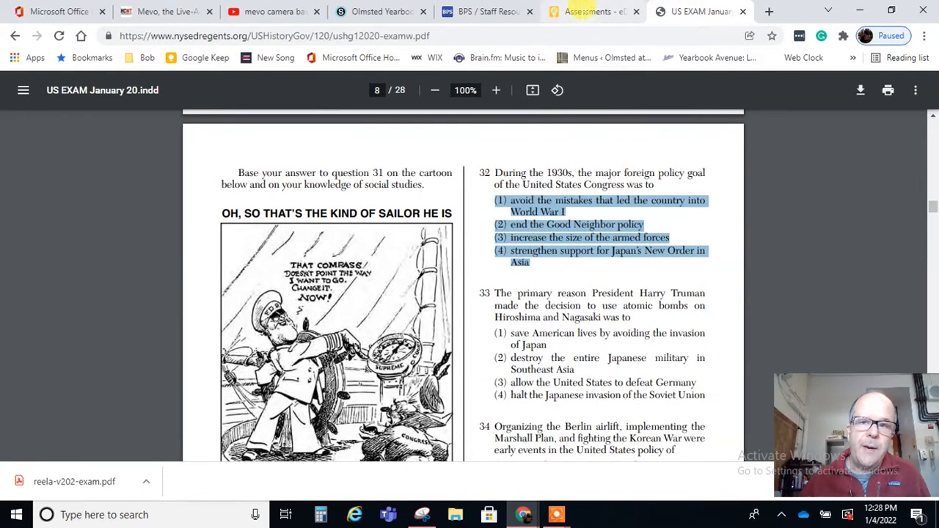
left_click(603, 185)
left_click(597, 11)
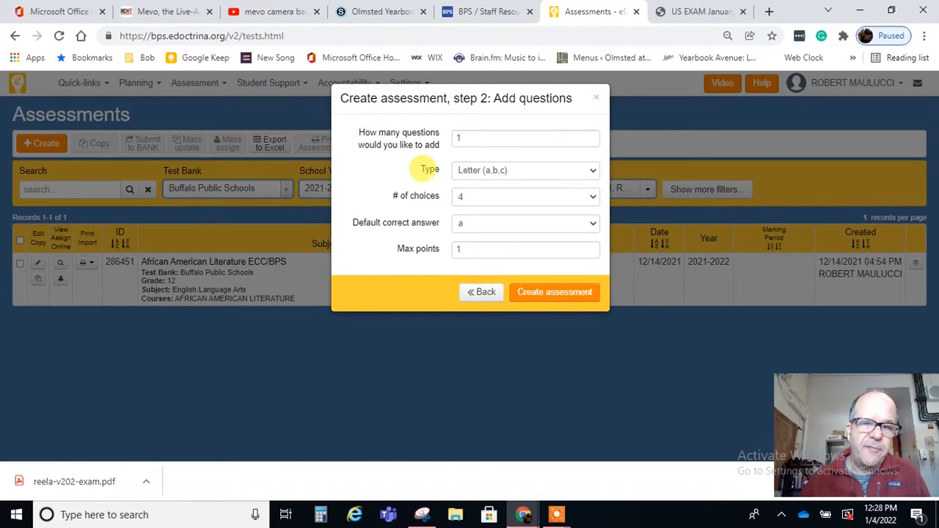
left_click(487, 170)
left_click(487, 211)
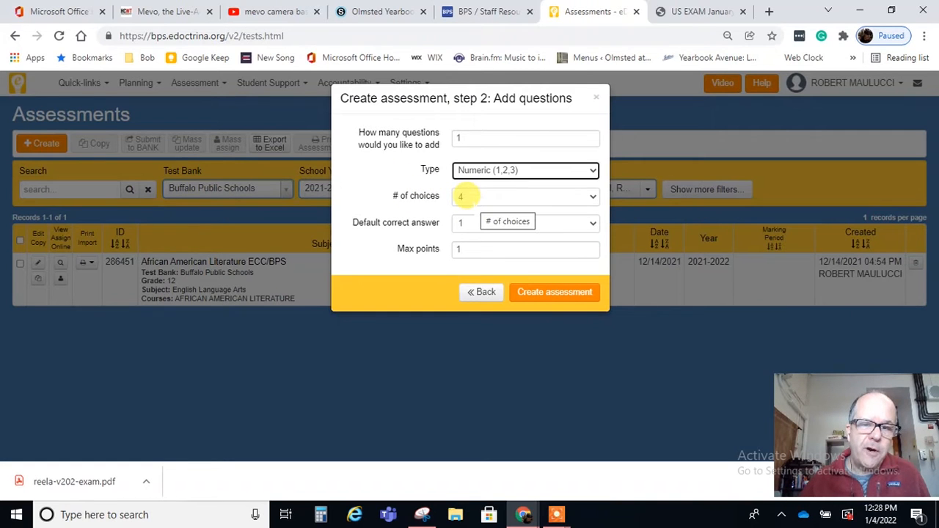
left_click(712, 12)
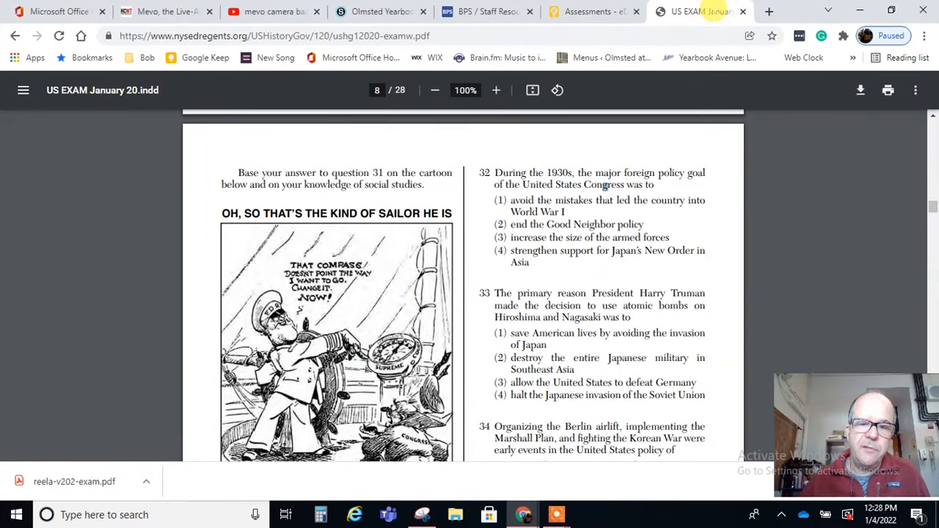
left_click(570, 12)
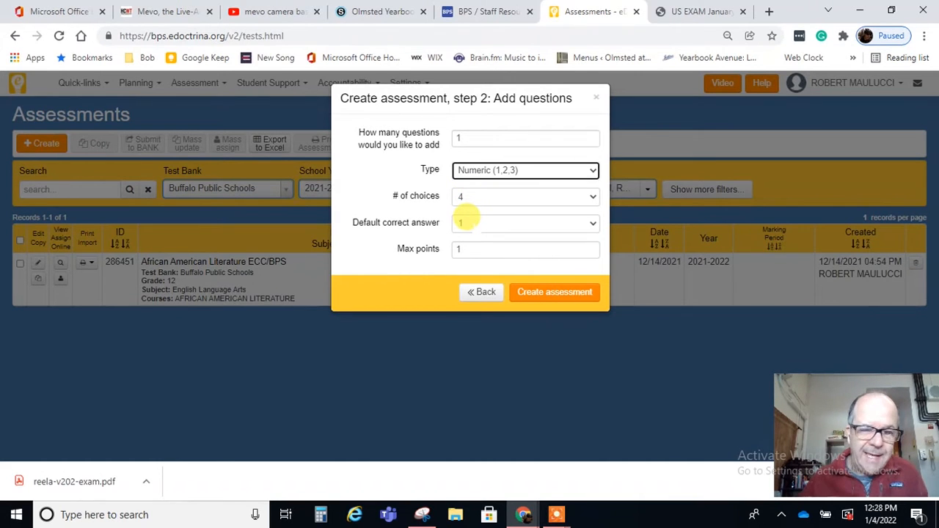
Create the assessment with one four-choice numeric question and start importing questions from a DOC/PDF
left_click(560, 295)
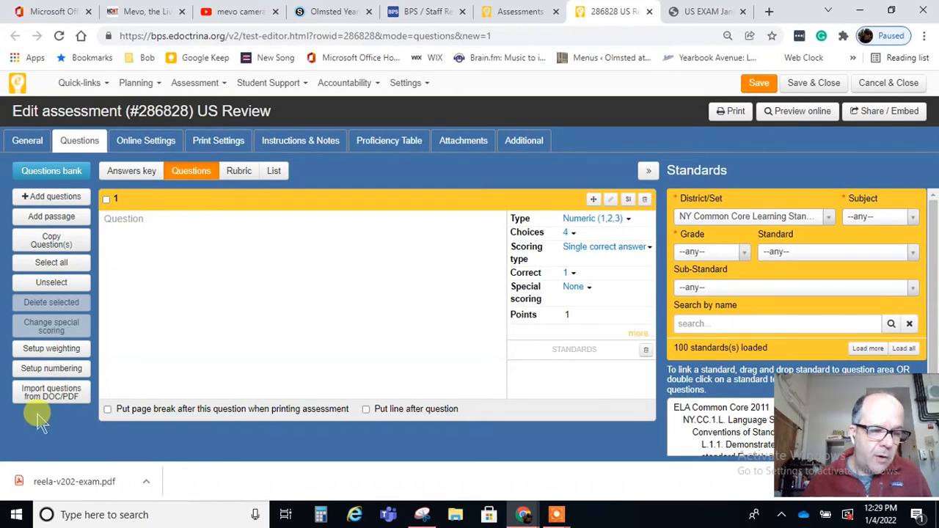
left_click(51, 393)
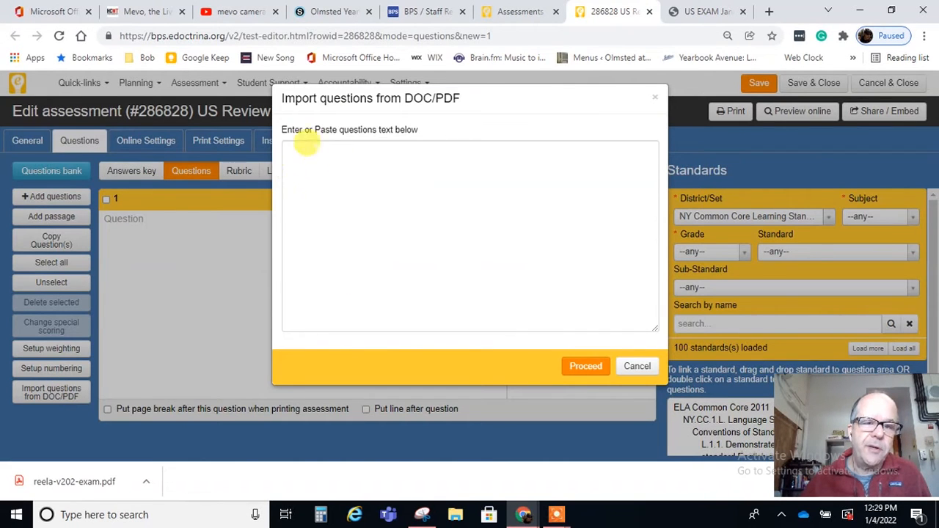
left_click(304, 152)
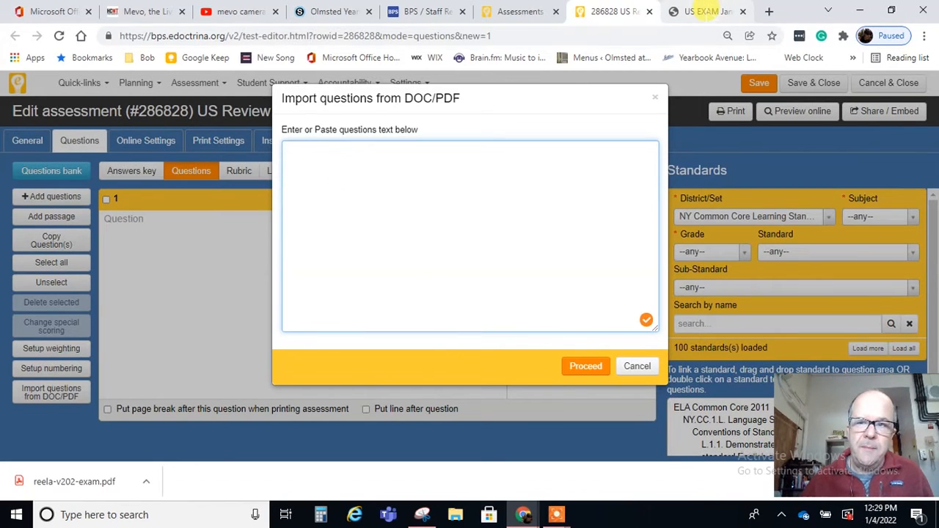
Copy questions 31 to 36 from the US History exam PDF and paste them into the question import text
left_click(704, 11)
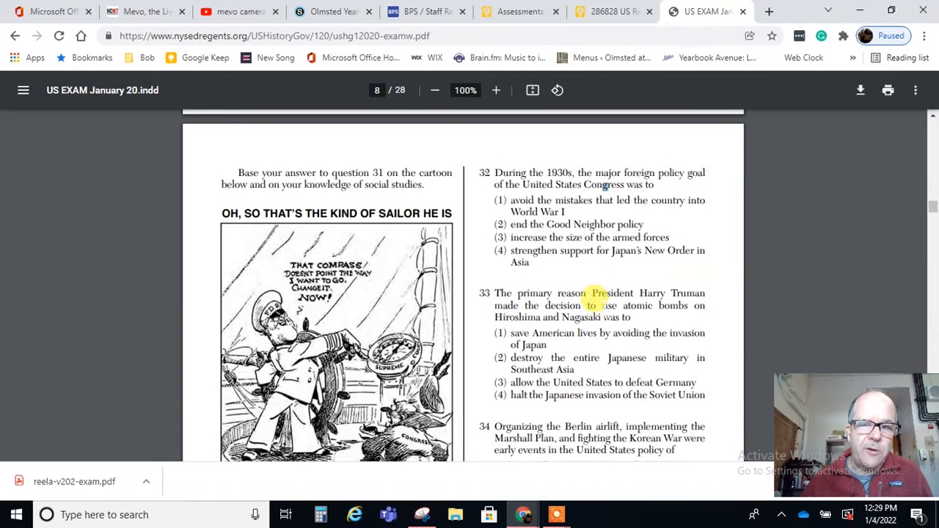
scroll(590, 302, "down", 4)
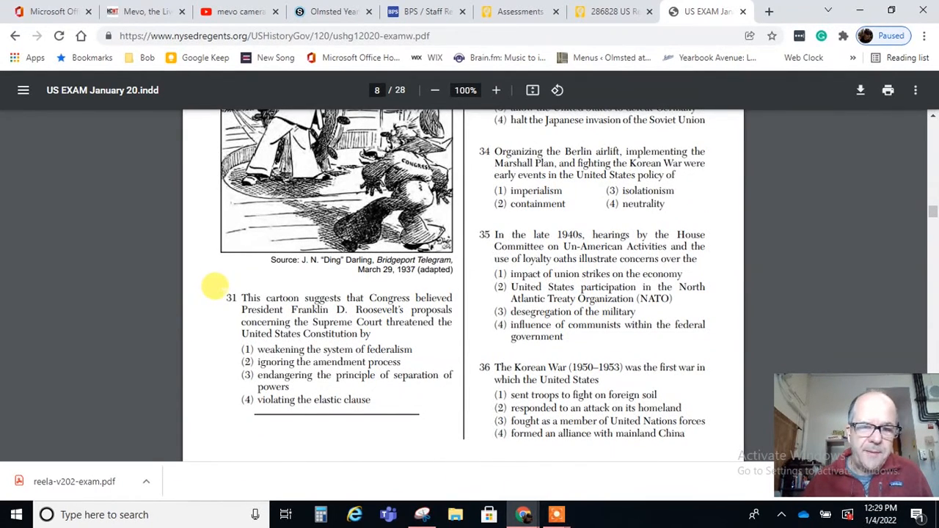
left_click_drag(214, 286, 673, 432)
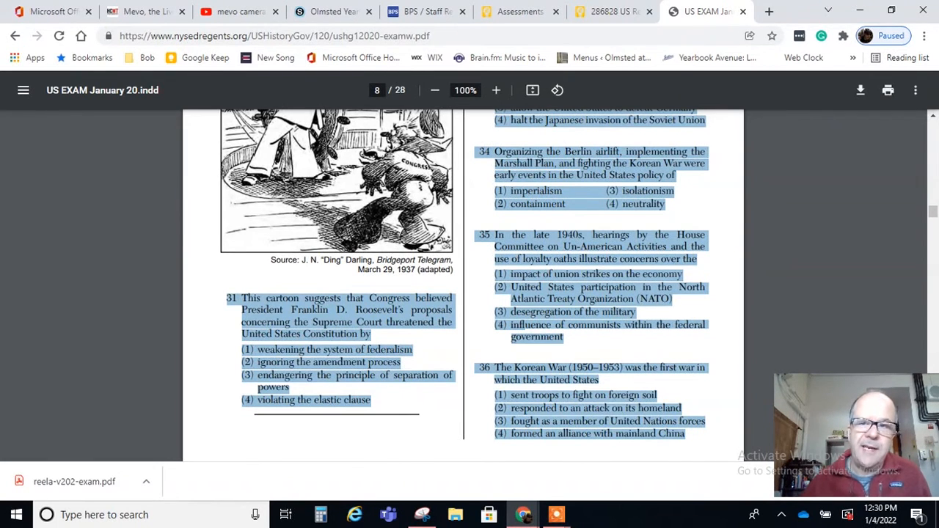
left_click(609, 11)
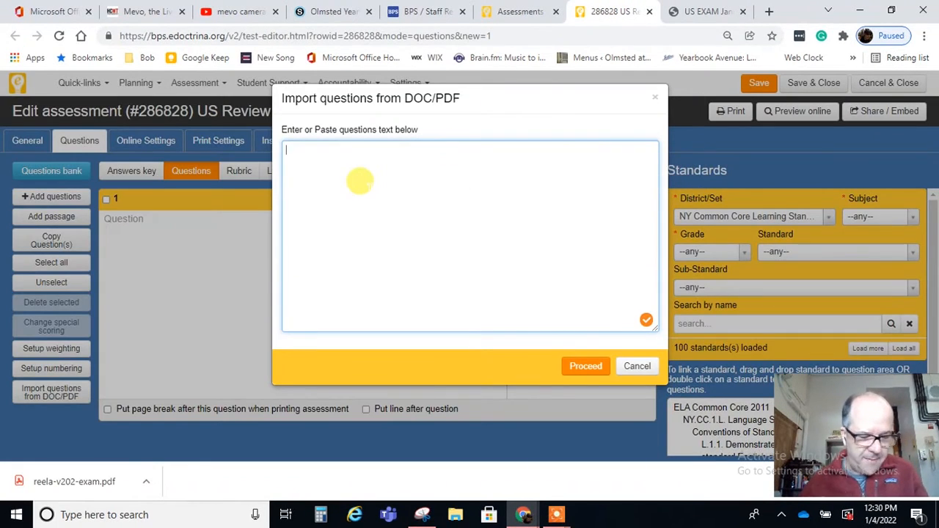
key("ctrl+v")
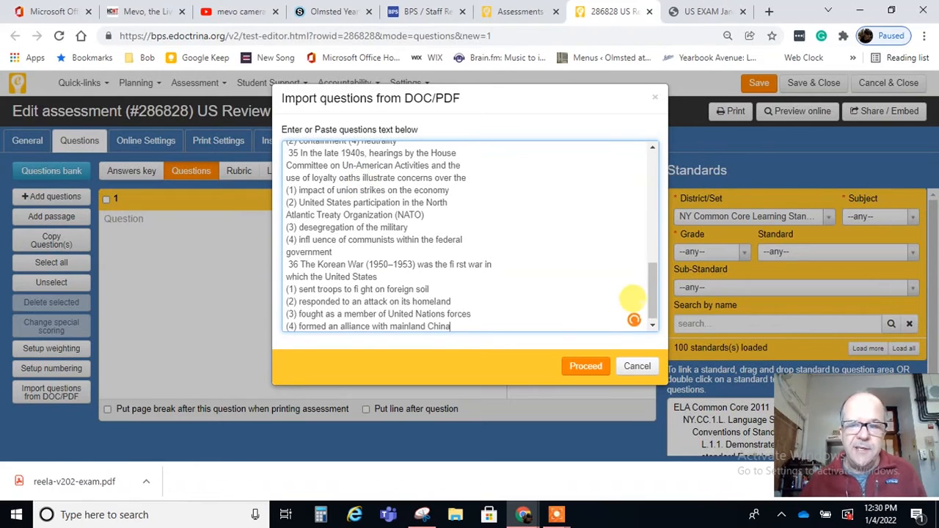
Separate the pasted questions by inserting a blank line before each of questions 32 to 36
left_click_drag(652, 283, 651, 156)
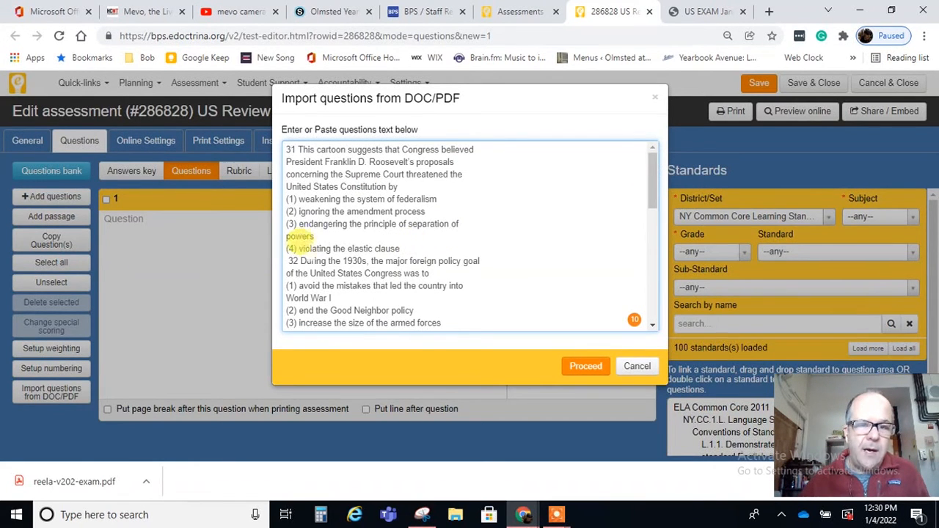
left_click(286, 261)
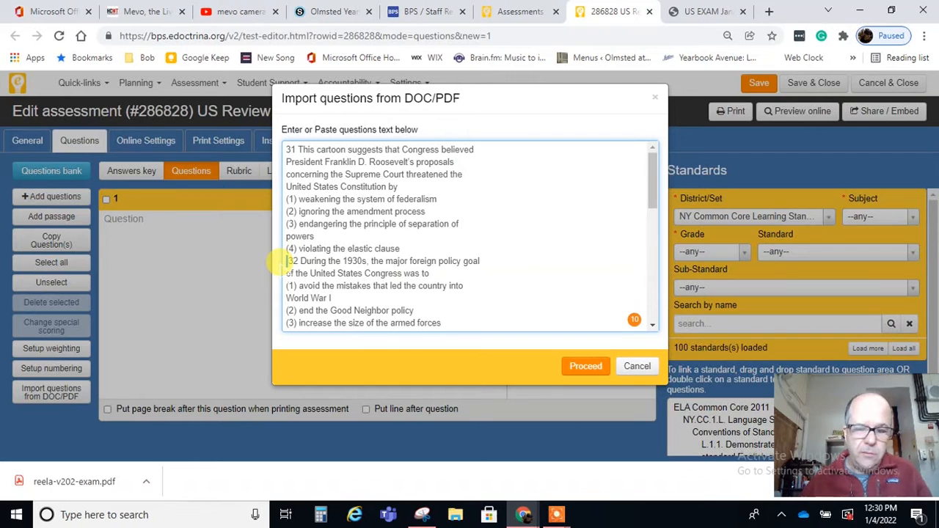
key("Return")
scroll(403, 242, "down", 3)
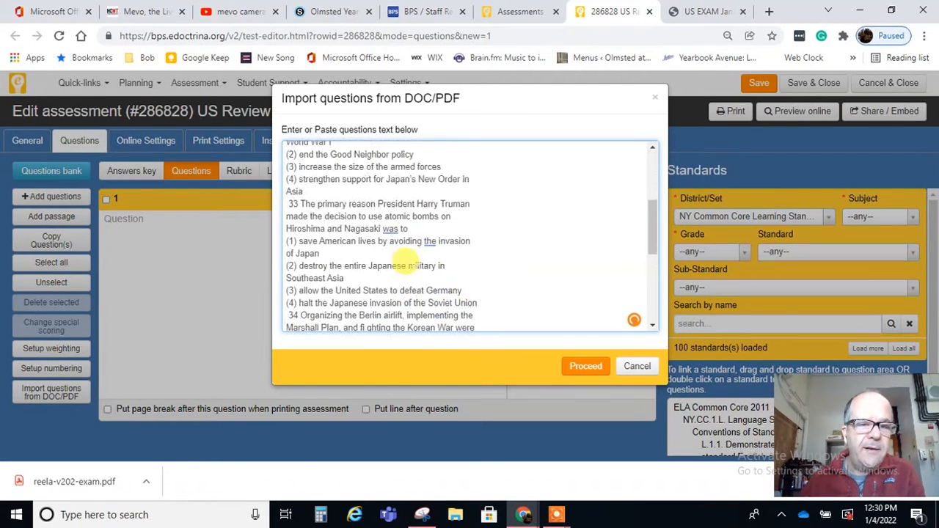
left_click(287, 165)
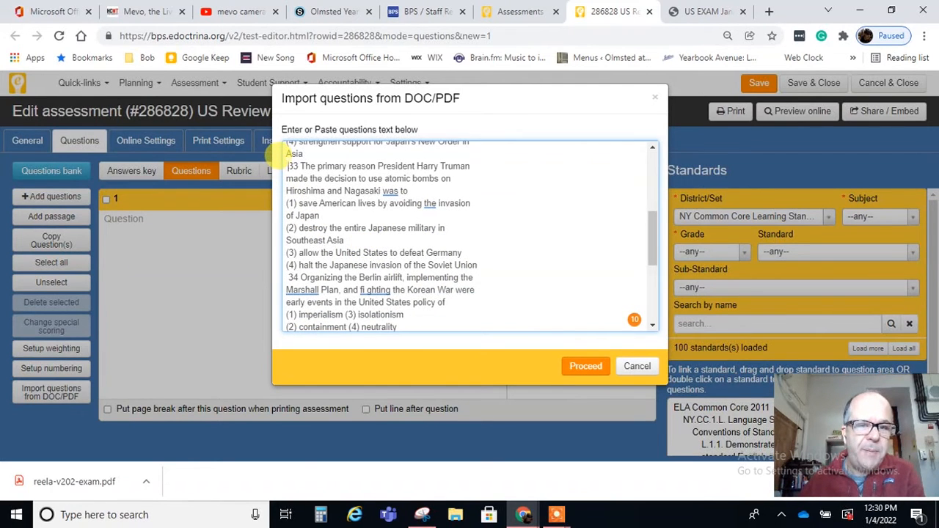
scroll(444, 275, "down", 1)
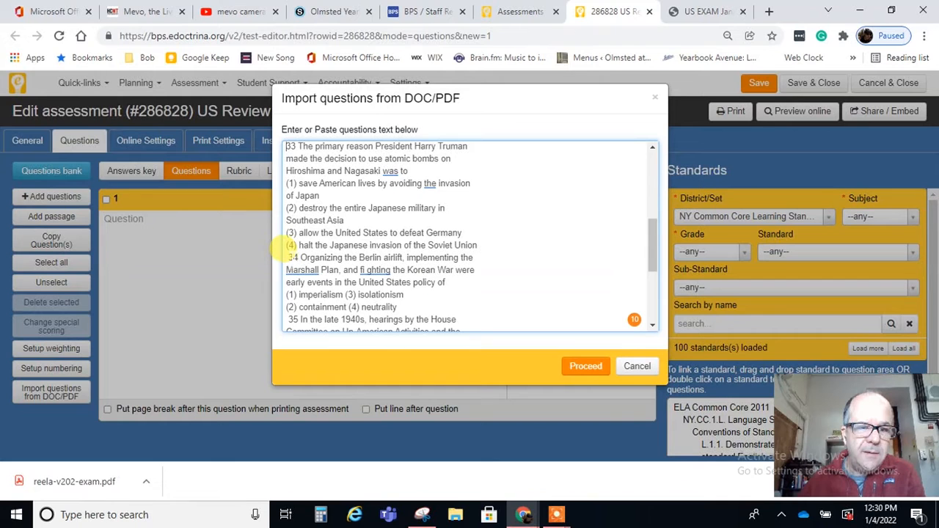
scroll(382, 253, "down", 3)
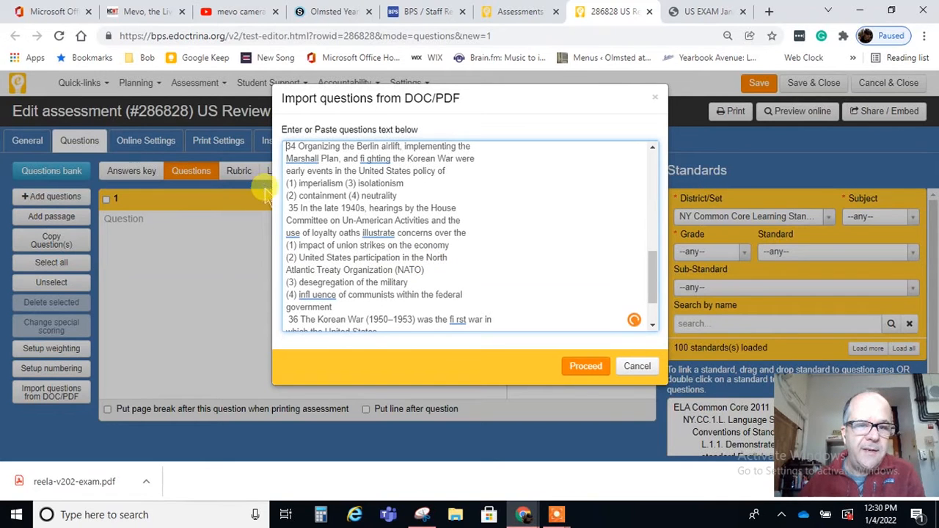
scroll(282, 195, "down", 2)
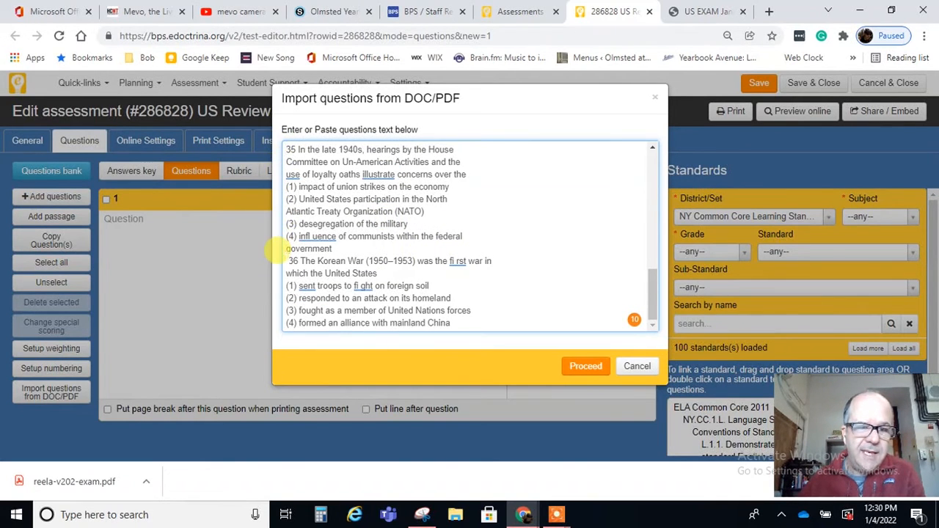
left_click(421, 248)
key("Return")
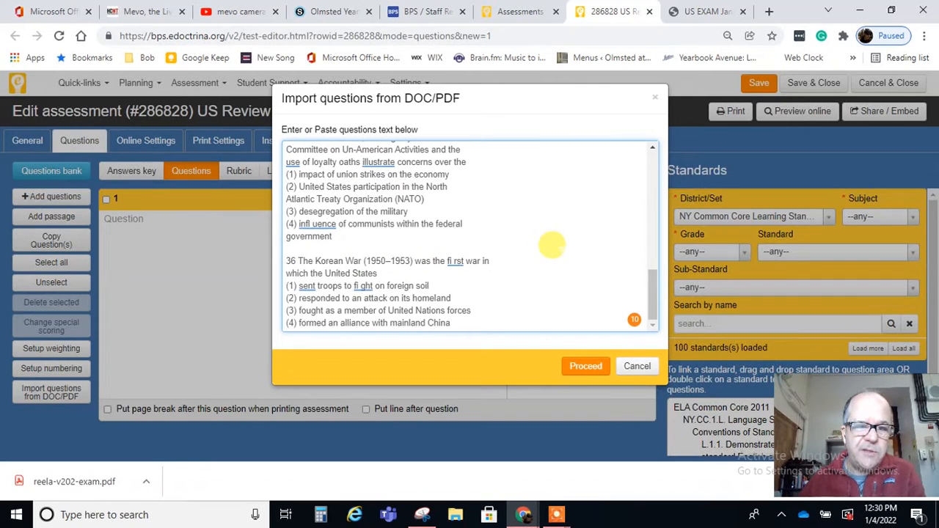
Proceed to the import preview and check how the questions and their answer choices were split
left_click_drag(652, 310, 652, 259)
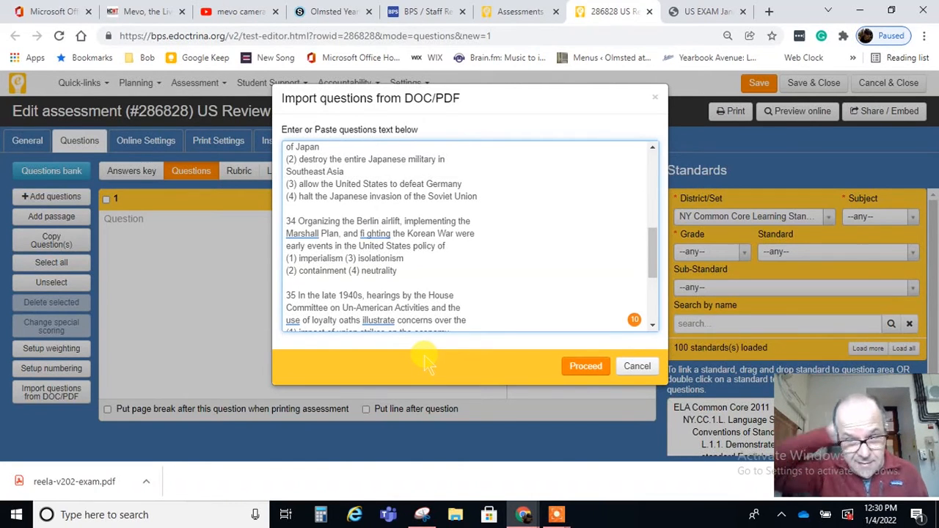
left_click(579, 366)
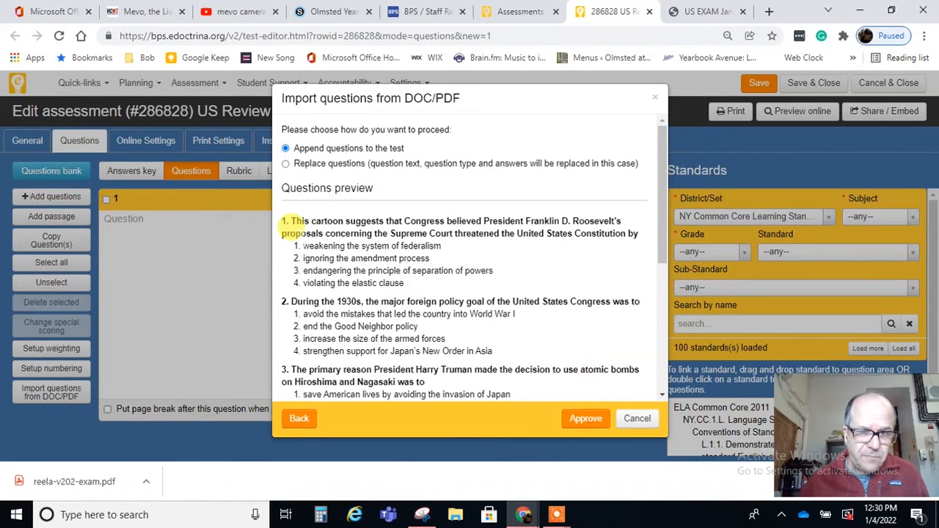
scroll(664, 183, "down", 1)
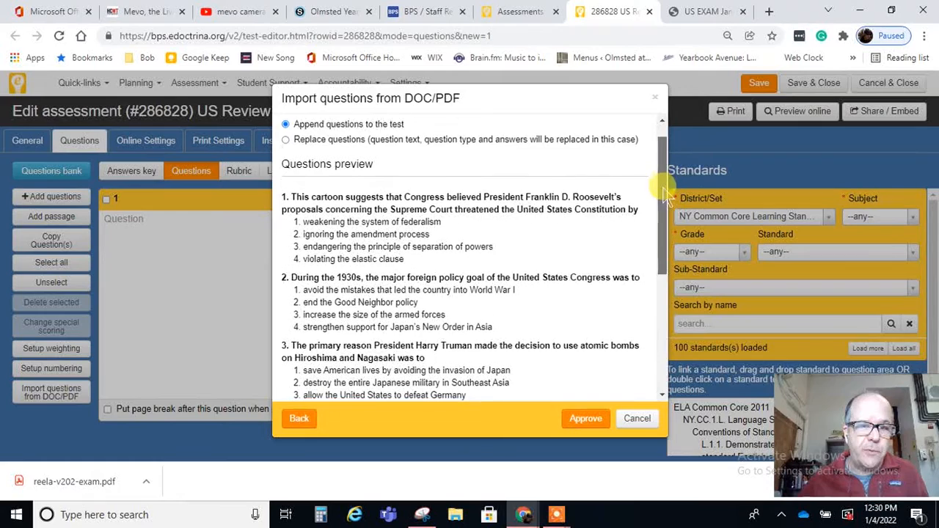
scroll(667, 220, "down", 1)
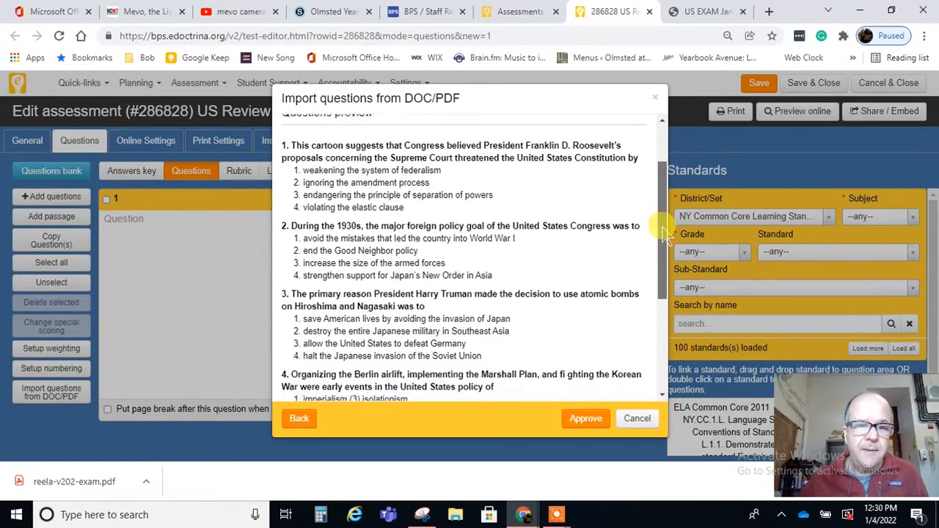
left_click_drag(666, 237, 664, 318)
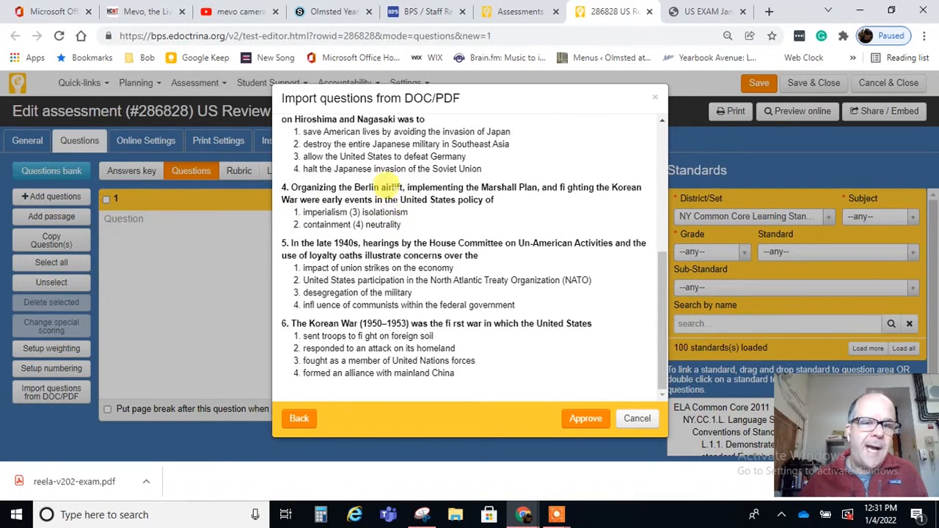
Return to the import text and move question 34's choice "(3) isolationism" to its own line below the containment choice
left_click(299, 420)
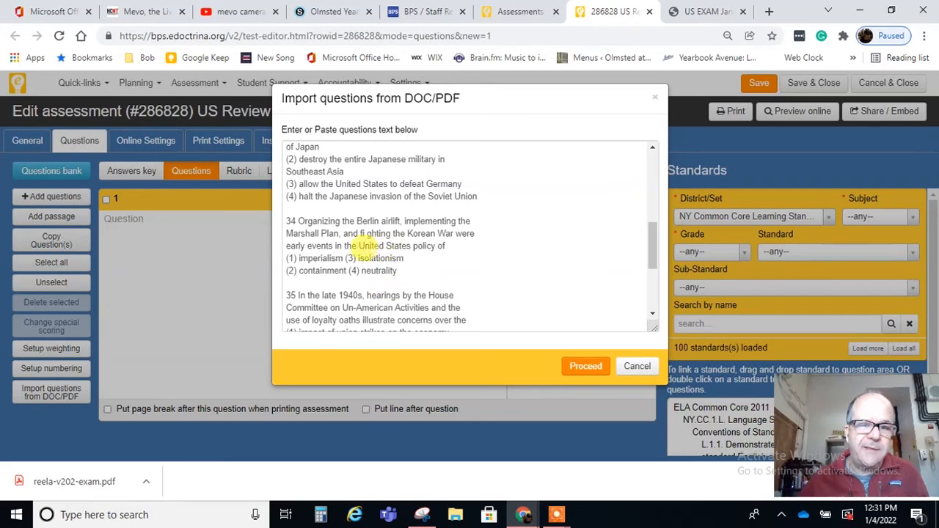
left_click_drag(346, 258, 420, 252)
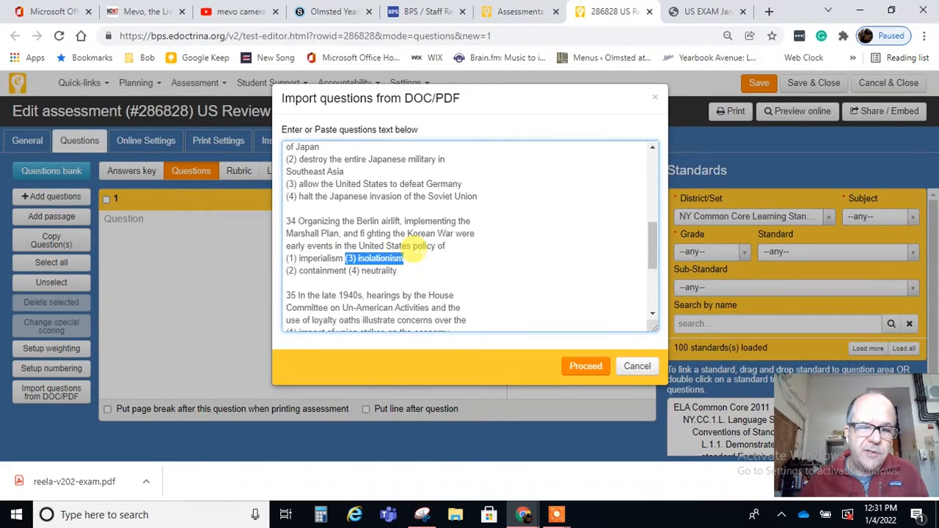
key("ctrl+x")
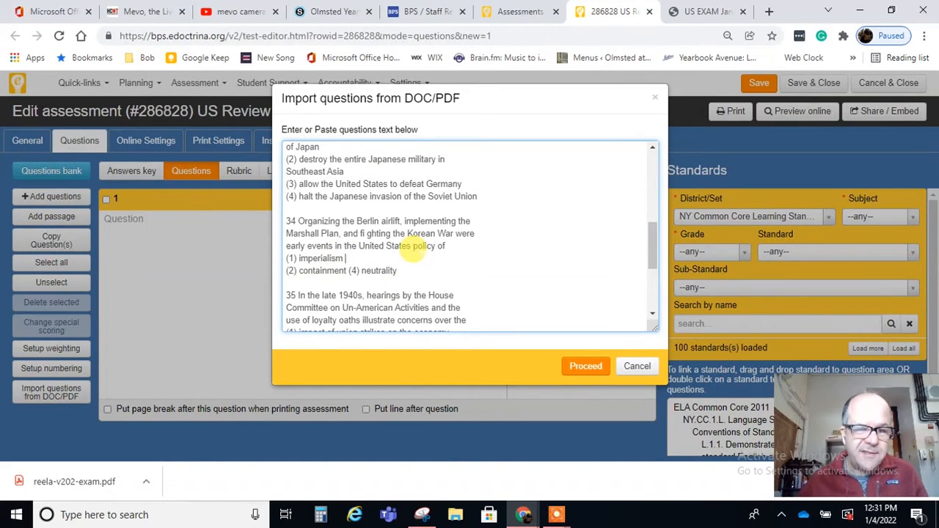
left_click(402, 269)
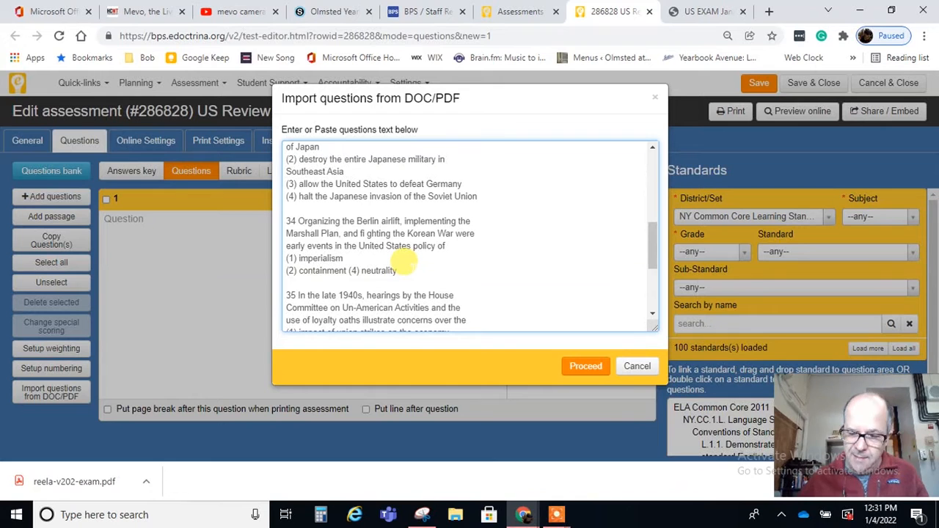
key("Return")
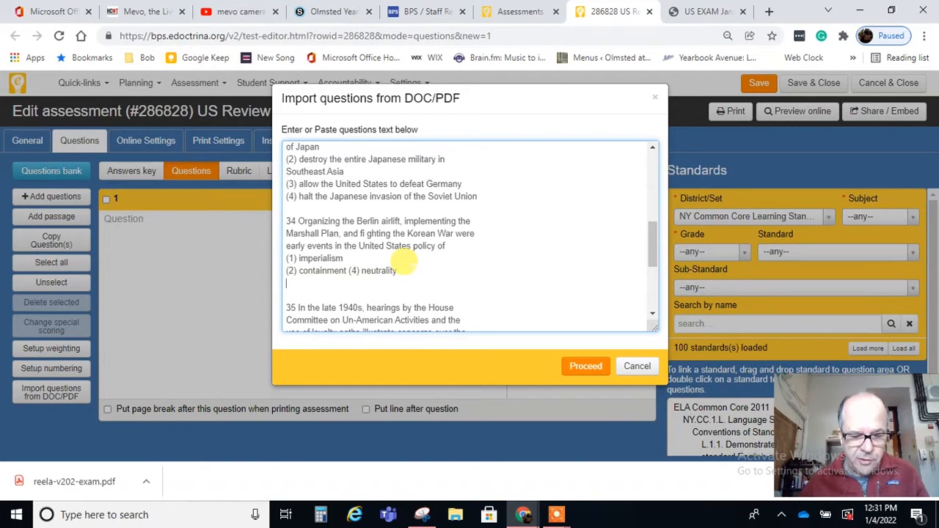
key("ctrl+v")
Move question 34's choice "(4) neutrality" to its own line below "(3) isolationism"
left_click_drag(397, 271, 346, 270)
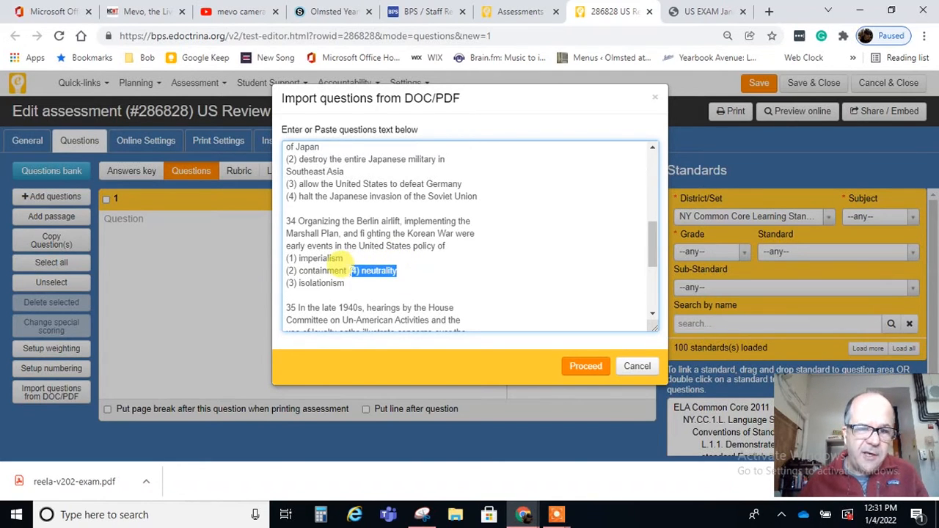
key("ctrl+x")
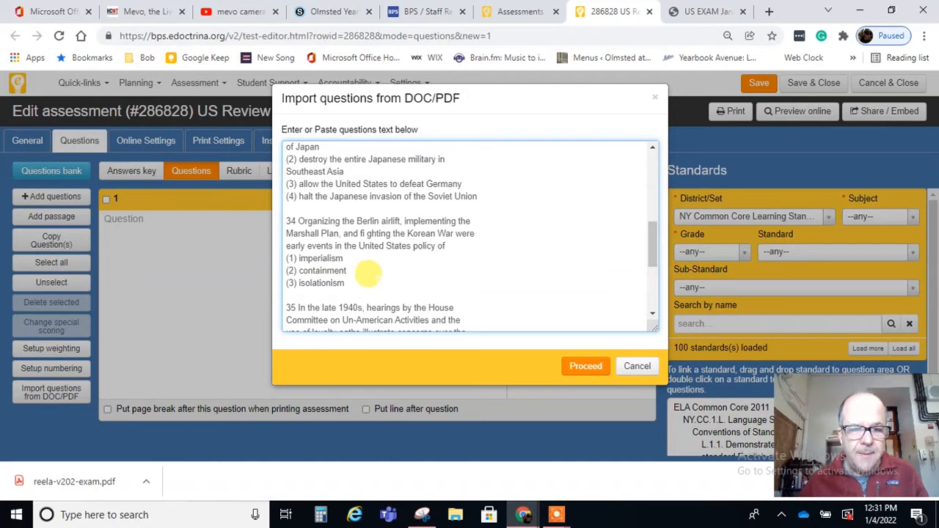
key("Return")
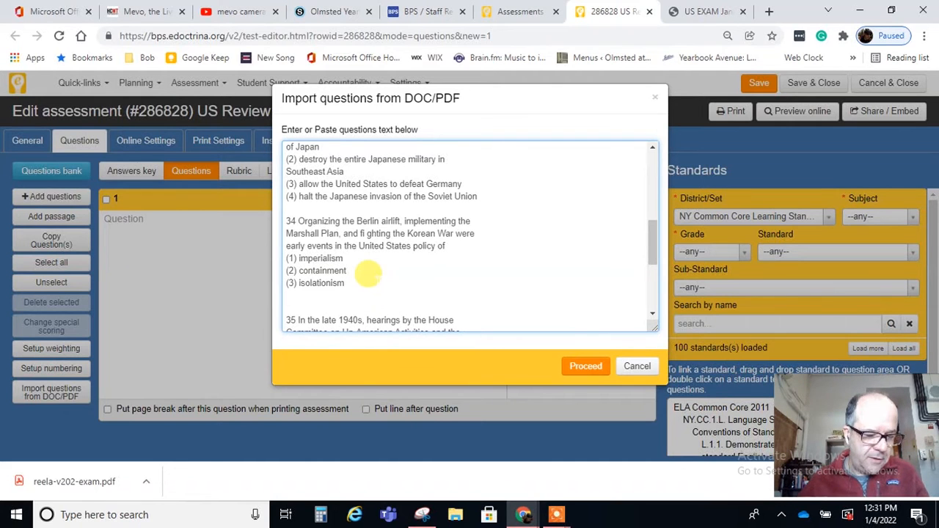
key("ctrl+v")
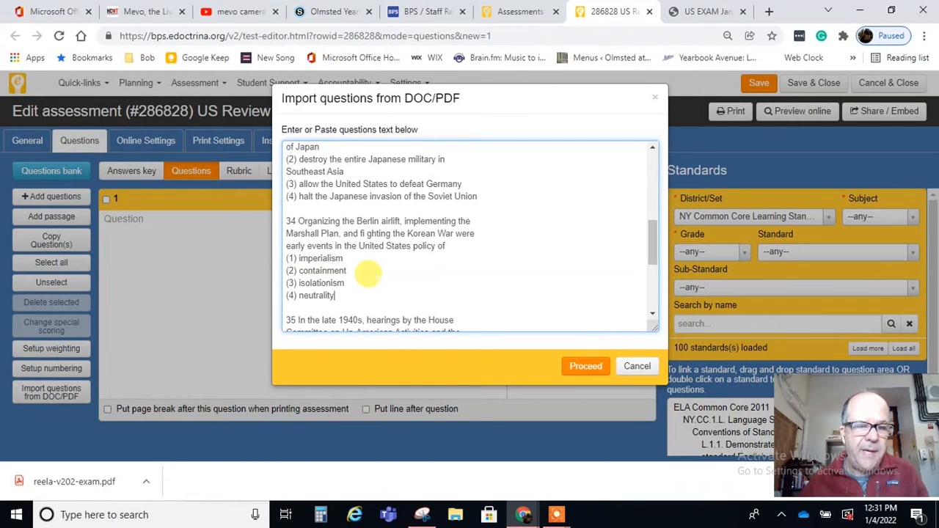
Preview the corrected questions, approve appending them to the test, and review the imported questions in the assessment
left_click(585, 365)
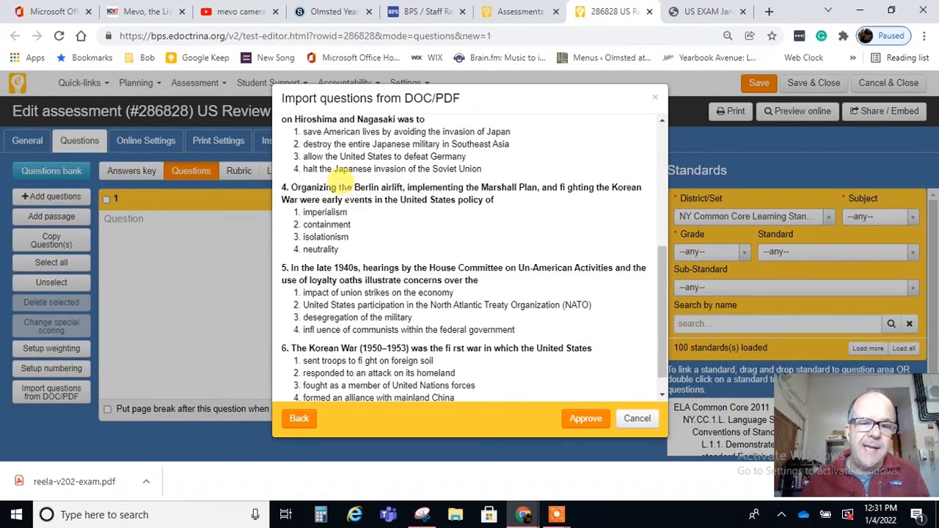
left_click_drag(664, 257, 666, 279)
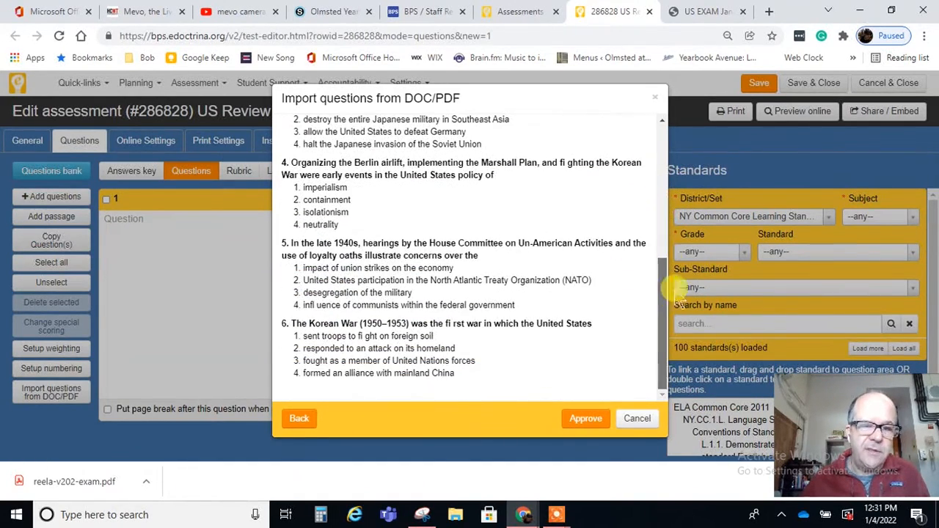
left_click(587, 420)
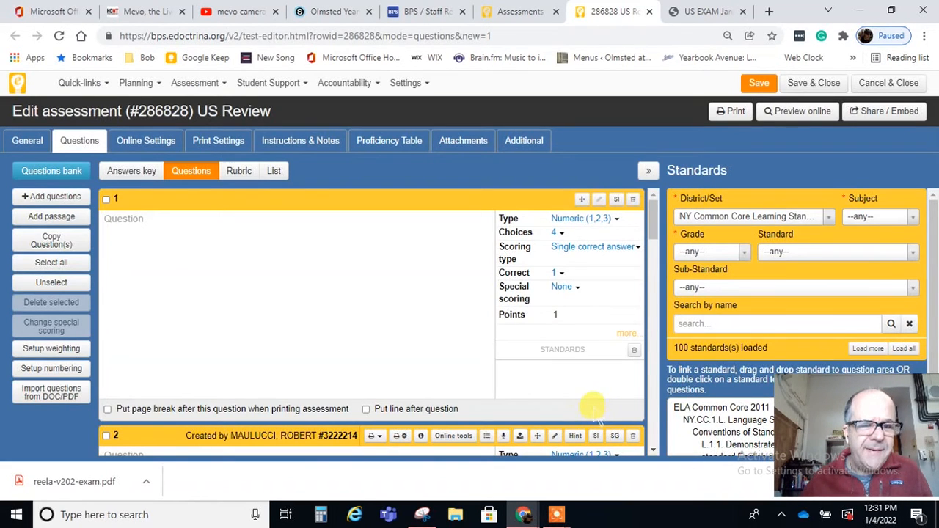
scroll(411, 356, "down", 4)
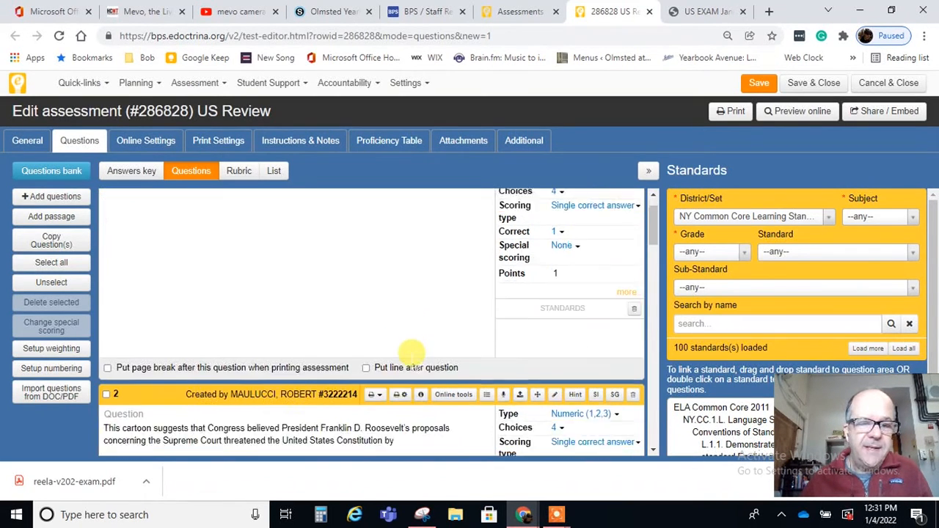
scroll(411, 353, "down", 3)
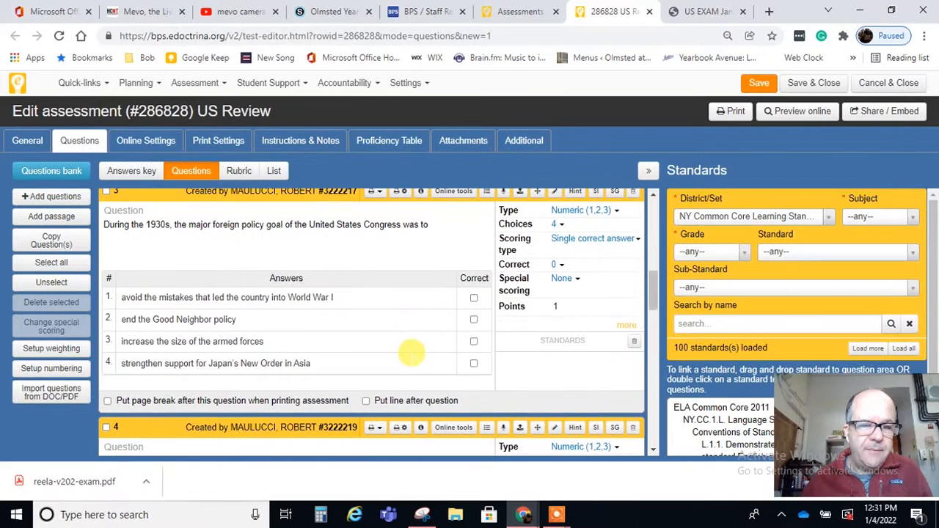
Delete the blank first question from the assessment and look over the remaining imported questions
scroll(411, 354, "up", 7)
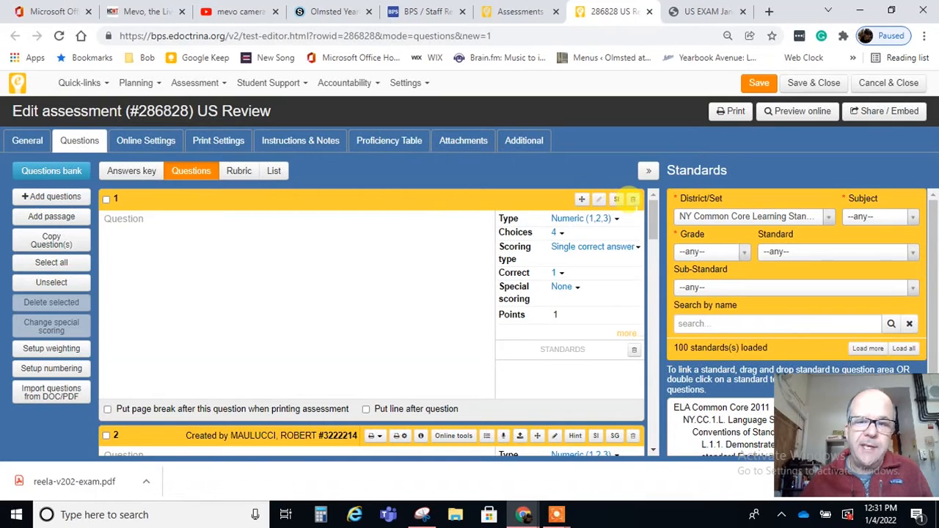
left_click(632, 199)
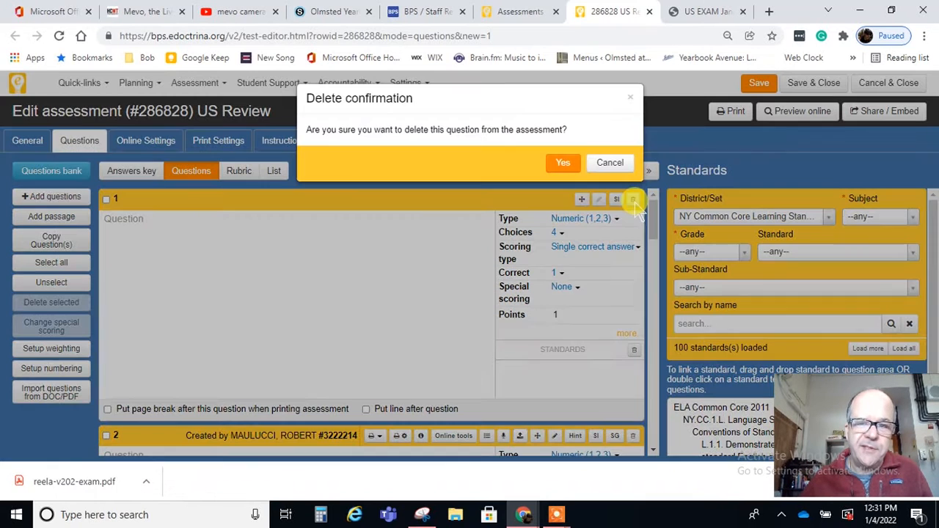
left_click(565, 165)
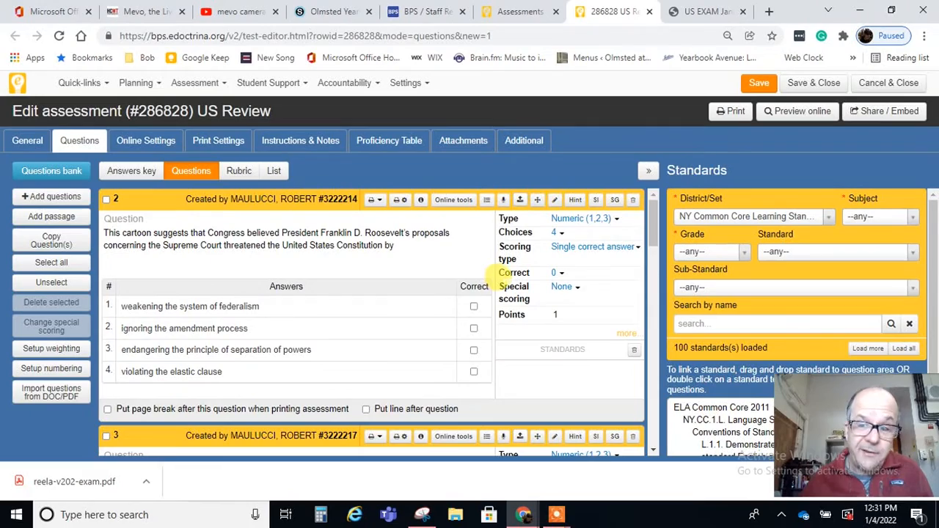
scroll(444, 341, "down", 6)
scroll(449, 341, "down", 7)
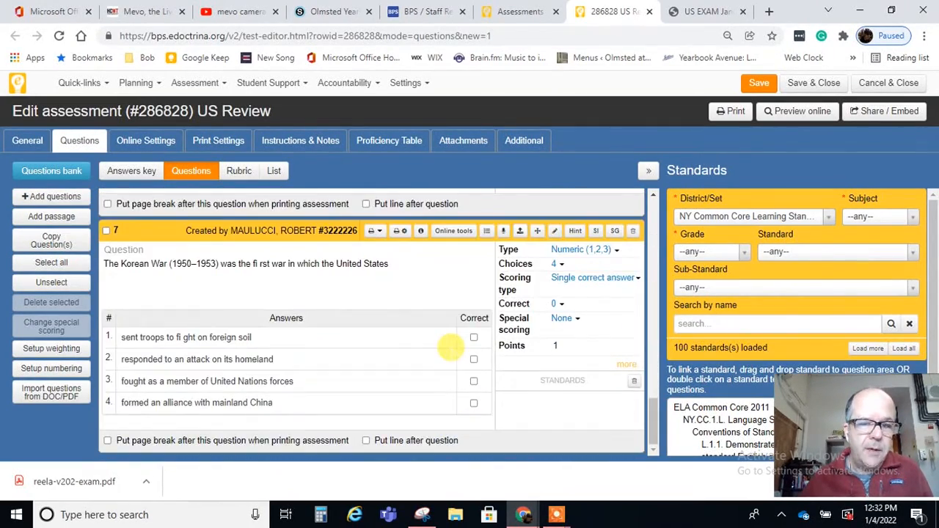
scroll(449, 344, "up", 12)
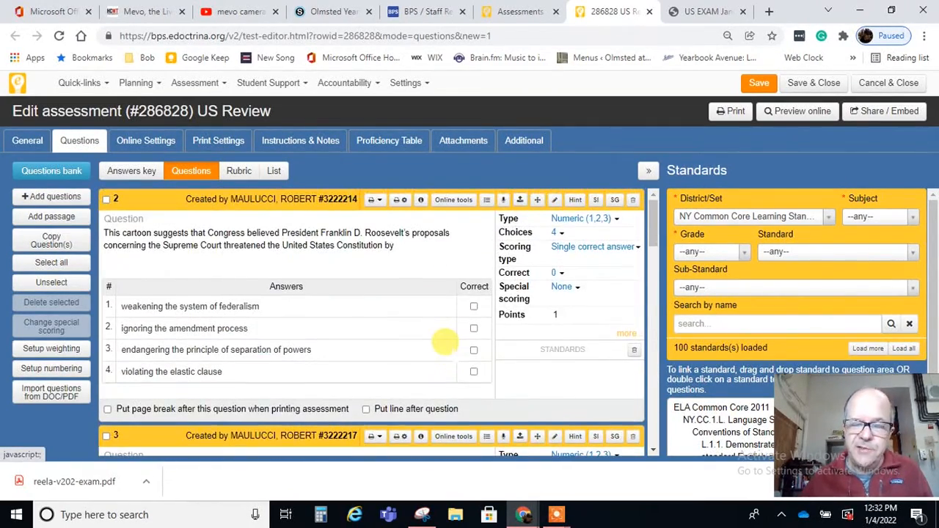
Set choice 4, "violating the elastic clause", as the correct answer for the Roosevelt Supreme Court cartoon question
left_click(142, 305)
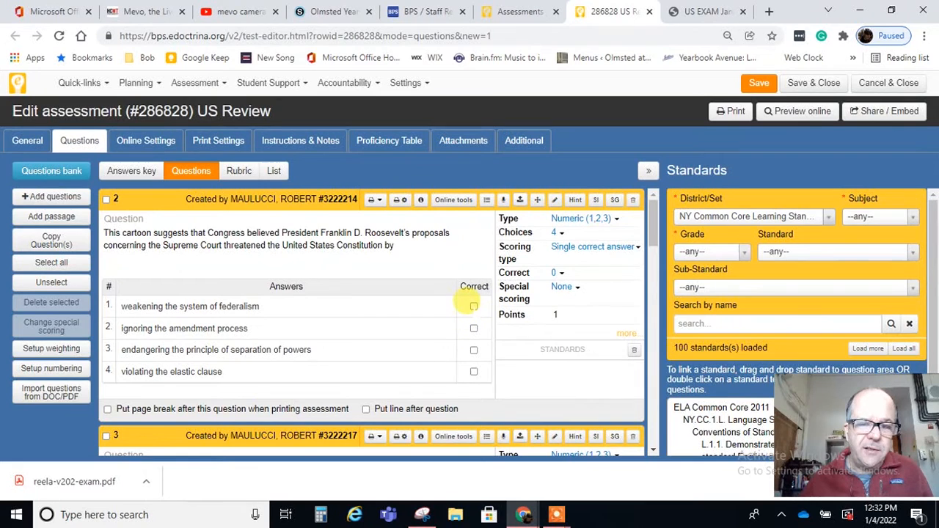
left_click(473, 306)
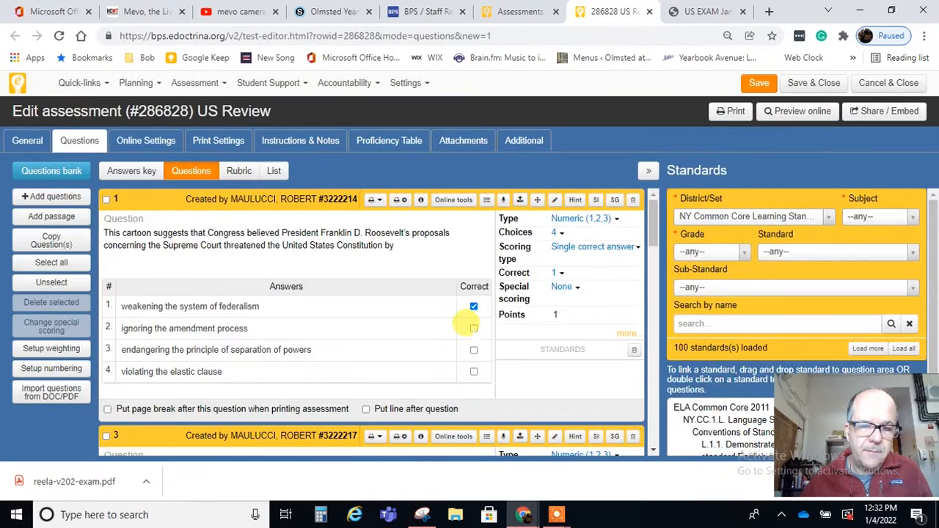
left_click(473, 328)
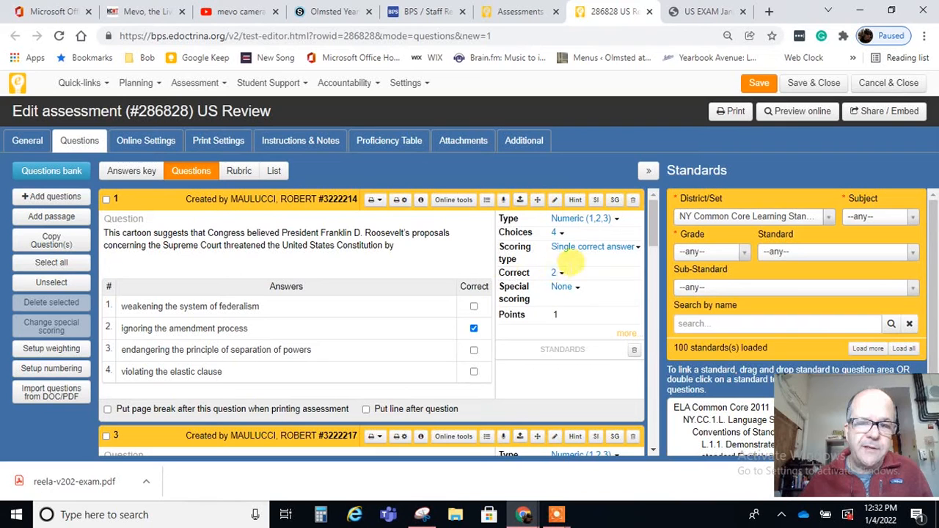
left_click(556, 272)
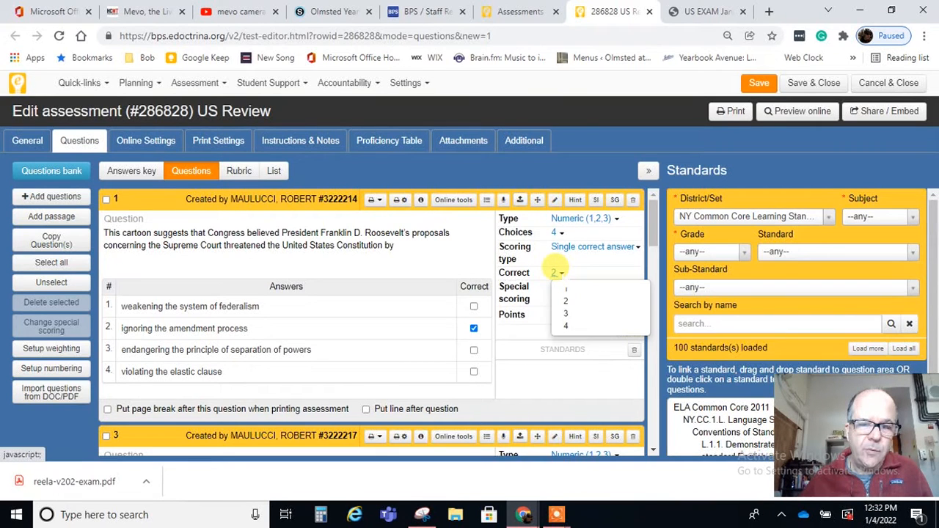
left_click(566, 327)
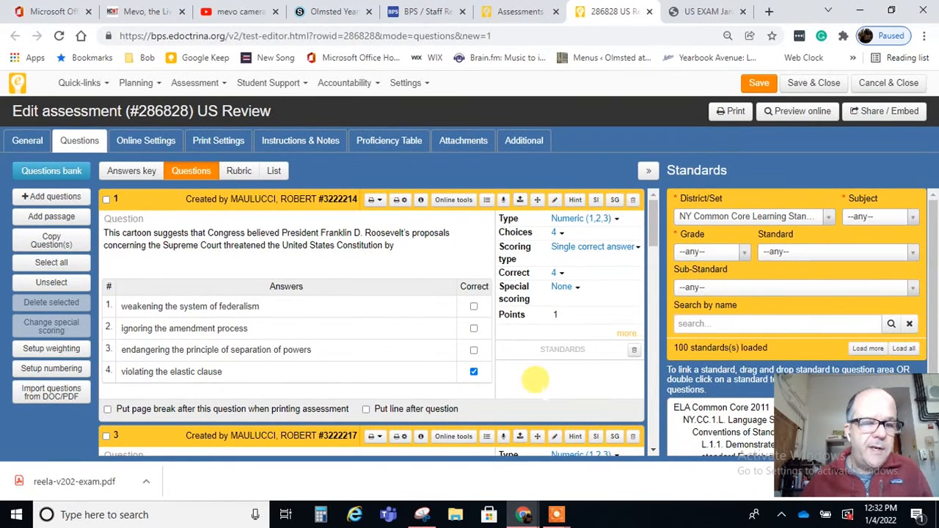
Mark "increase the size of the armed forces" correct for the 1930s question and "save American lives by avoiding the invasion of Japan" for the Truman question
scroll(398, 396, "down", 4)
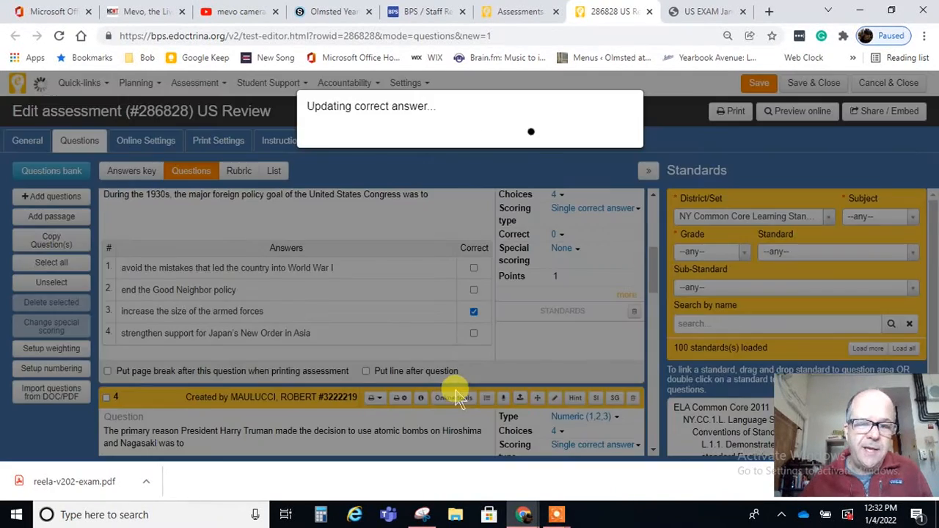
scroll(463, 379, "down", 2)
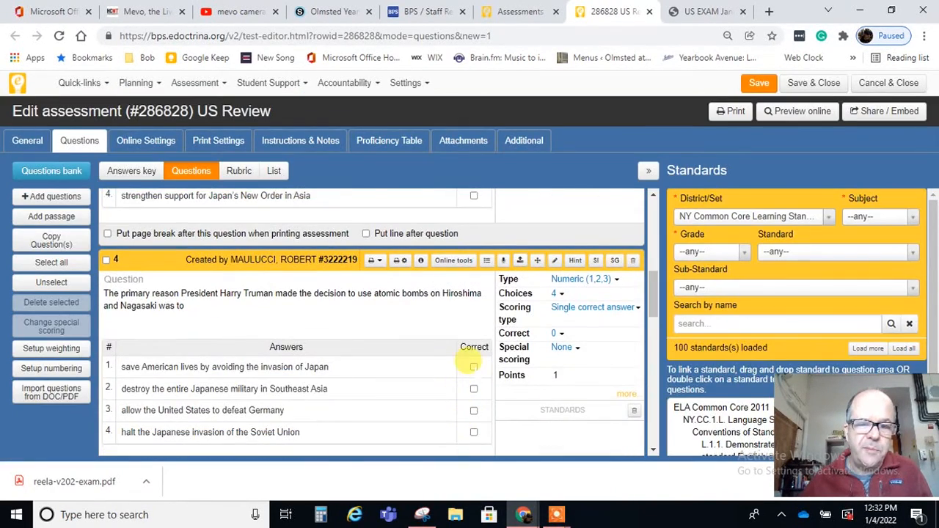
left_click(473, 366)
Mark imperialism correct for the Berlin airlift question, influence of communists for the House Committee question, and United Nations forces for the Korean War question
scroll(429, 411, "down", 4)
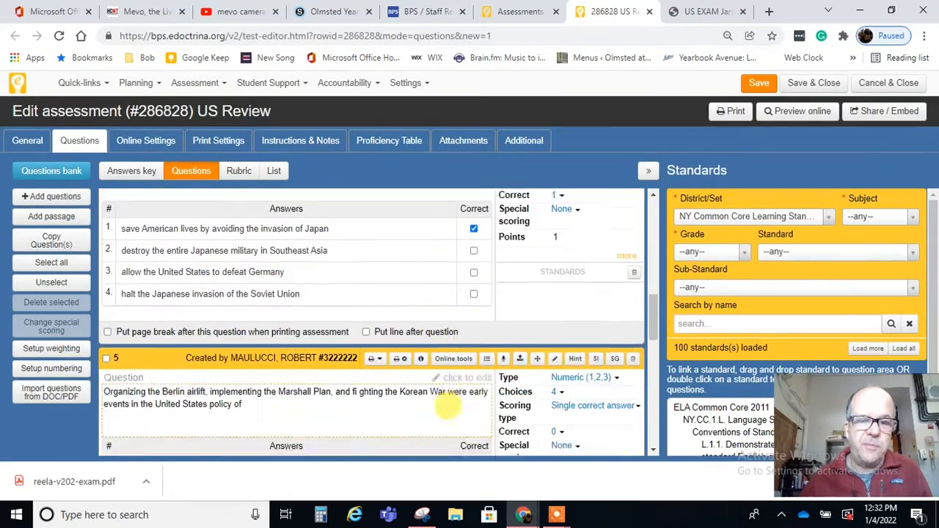
left_click(473, 328)
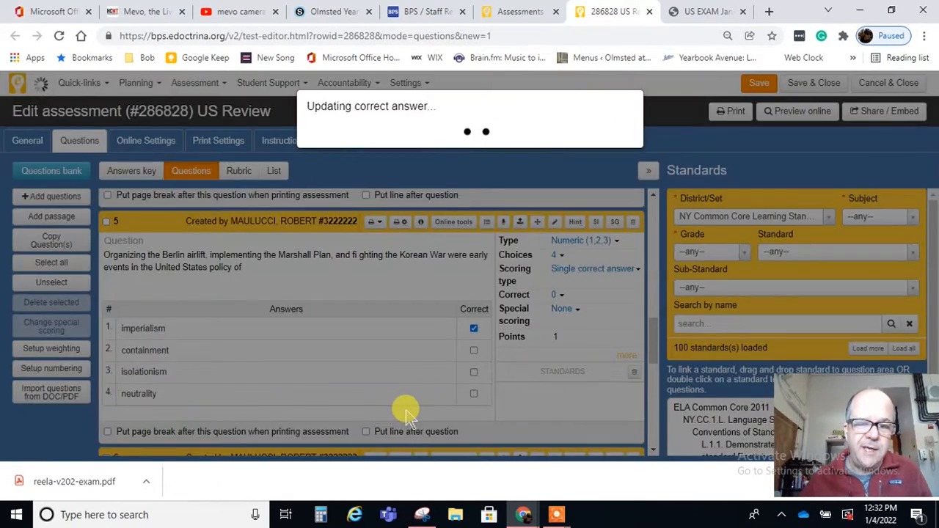
scroll(405, 408, "down", 5)
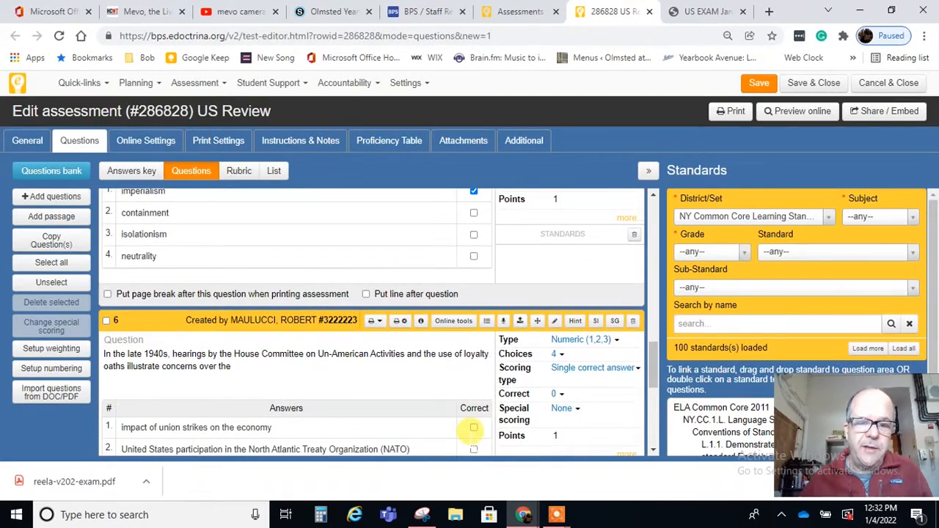
scroll(471, 427, "down", 2)
left_click(473, 355)
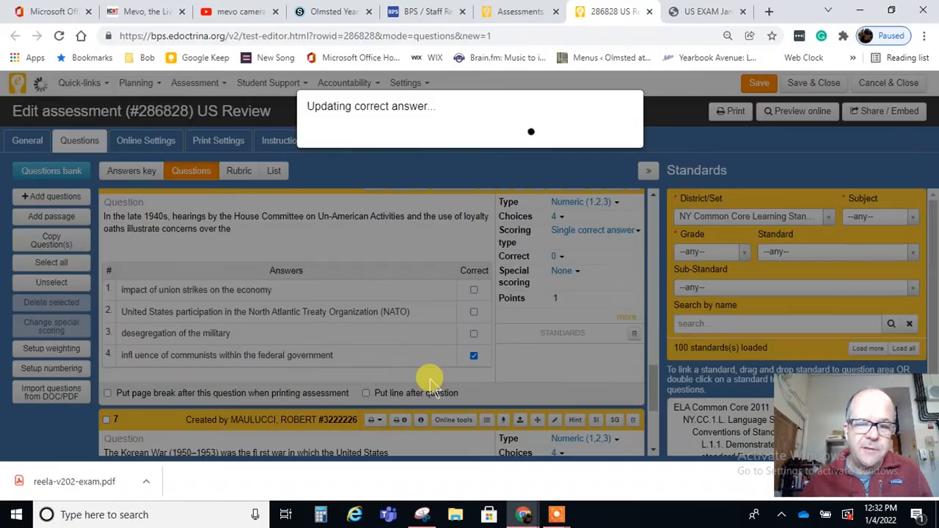
scroll(431, 378, "down", 3)
left_click(473, 381)
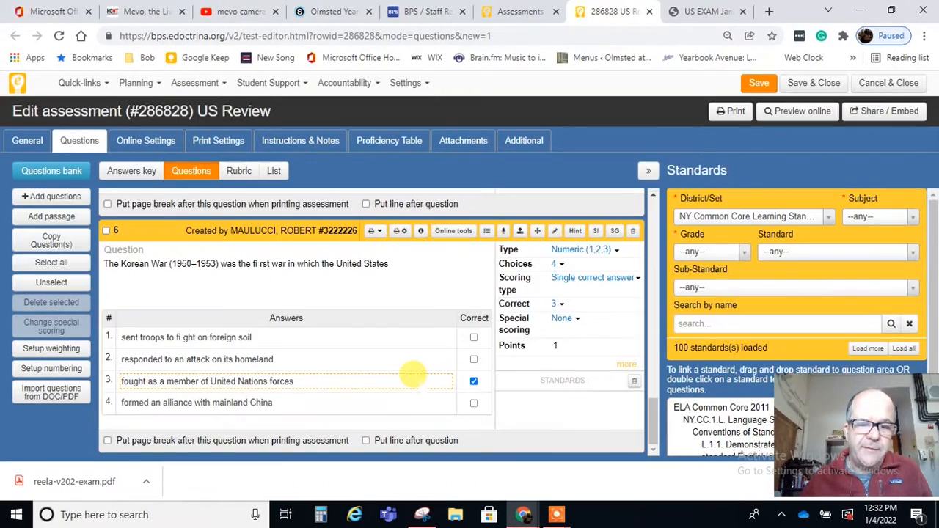
Switch to the Regents exam PDF and show question 31's entire cartoon at 80% zoom with the downloads bar closed
scroll(412, 375, "up", 15)
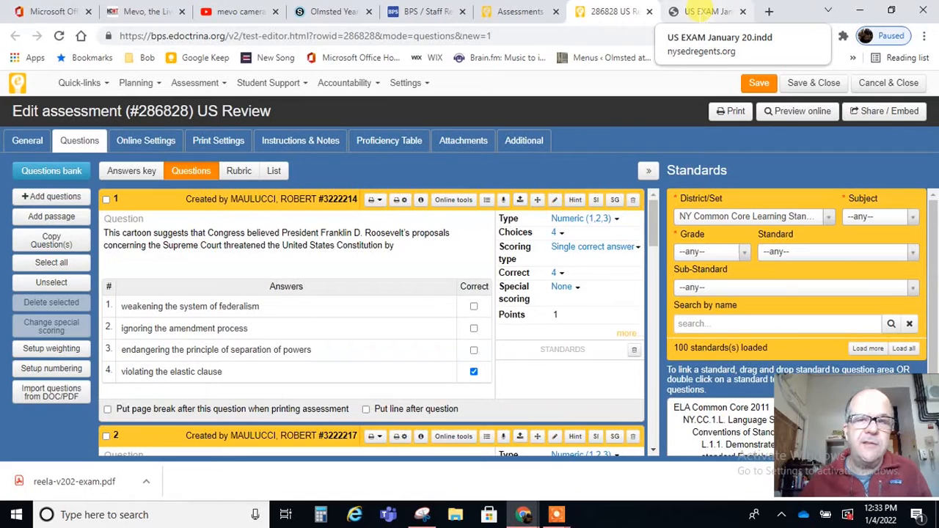
left_click(708, 11)
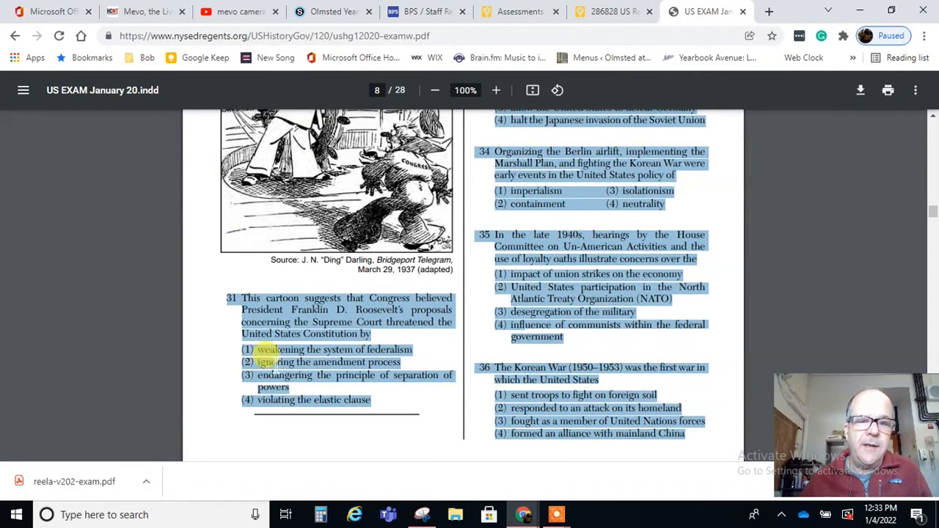
left_click(210, 334)
scroll(314, 350, "up", 3)
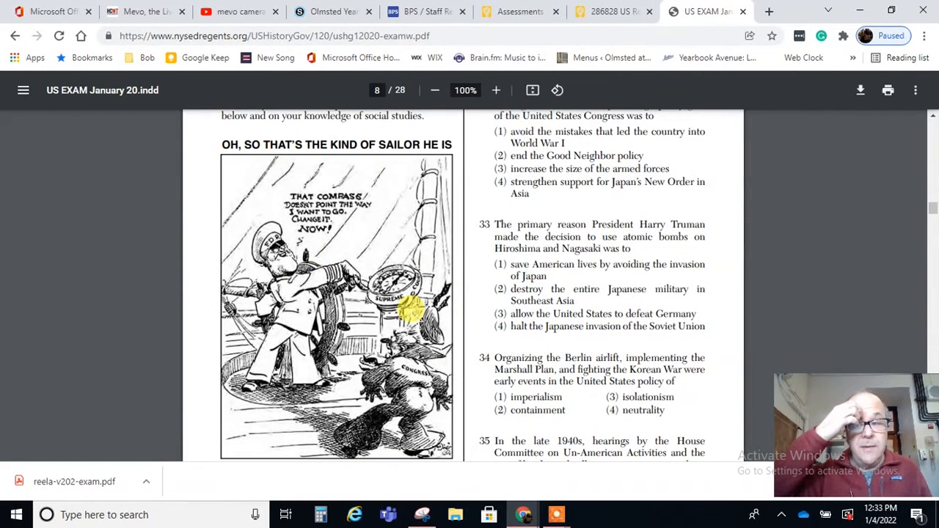
left_click(434, 90)
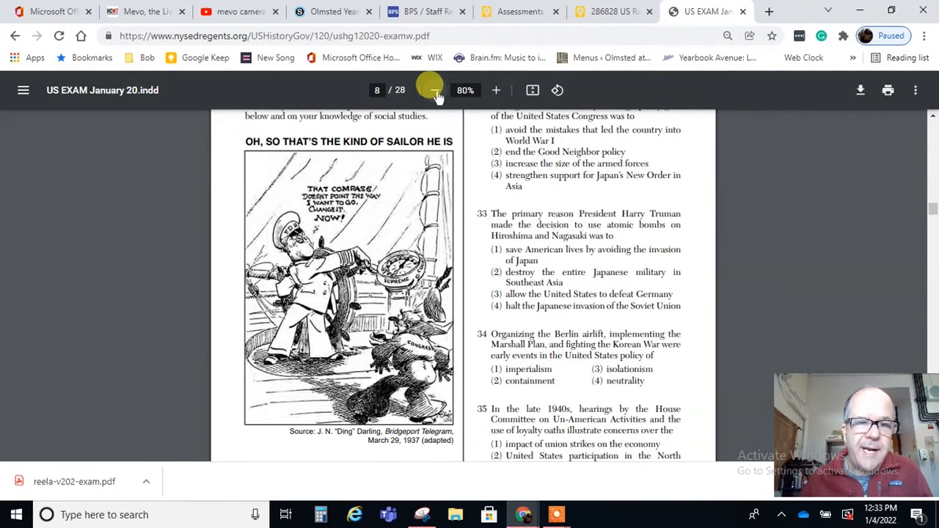
scroll(528, 281, "up", 2)
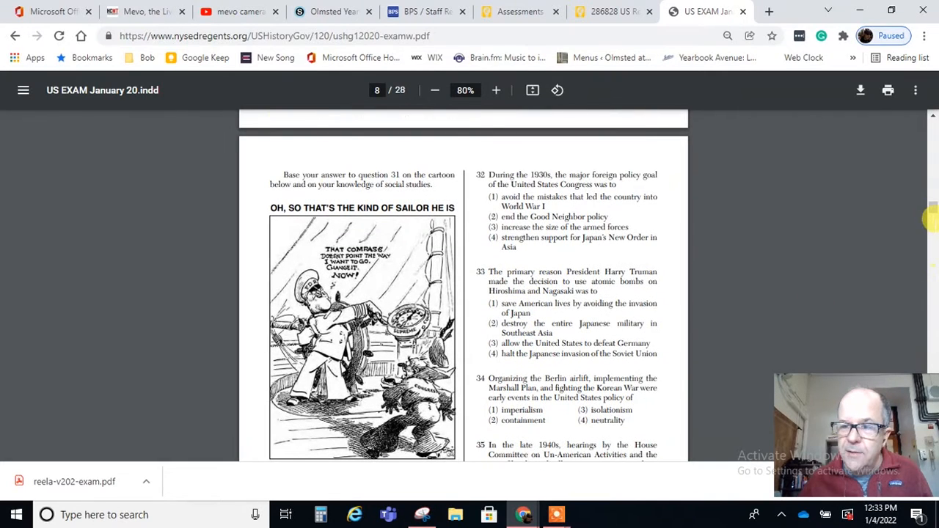
scroll(463, 286, "down", 2)
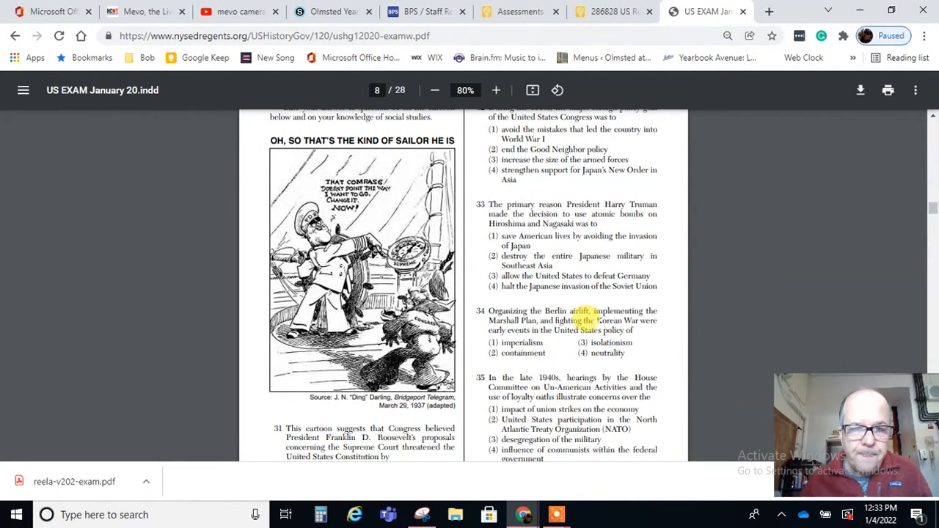
scroll(581, 317, "up", 2)
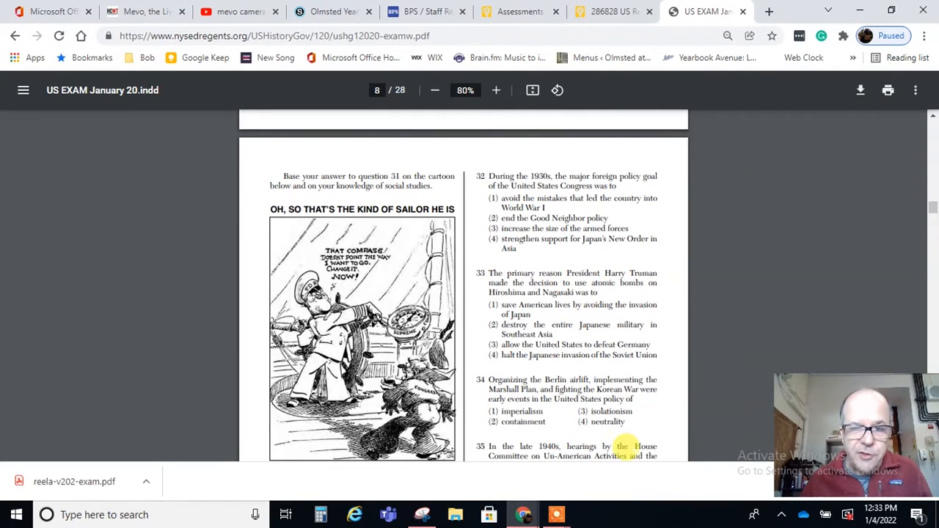
left_click_drag(824, 409, 826, 295)
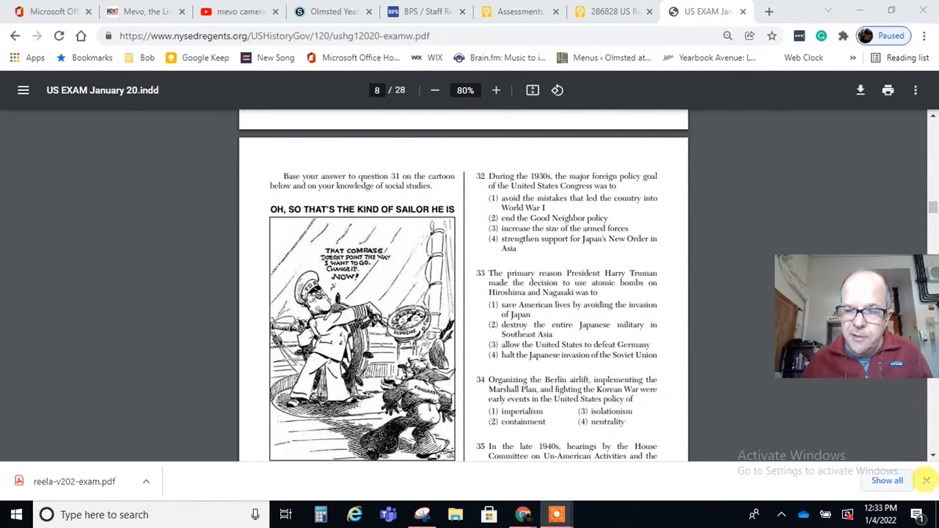
left_click(925, 481)
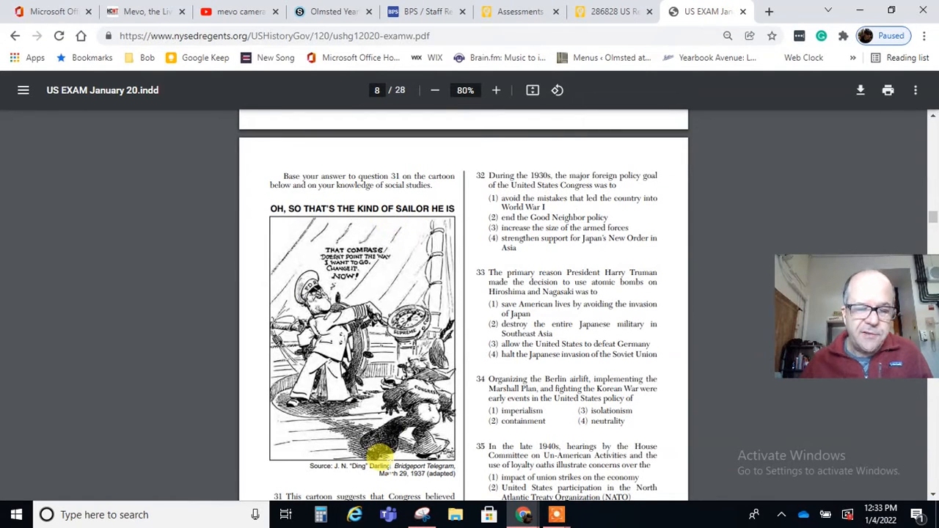
Return to the US Review assessment and start a new passage linked only to question 1
left_click(616, 11)
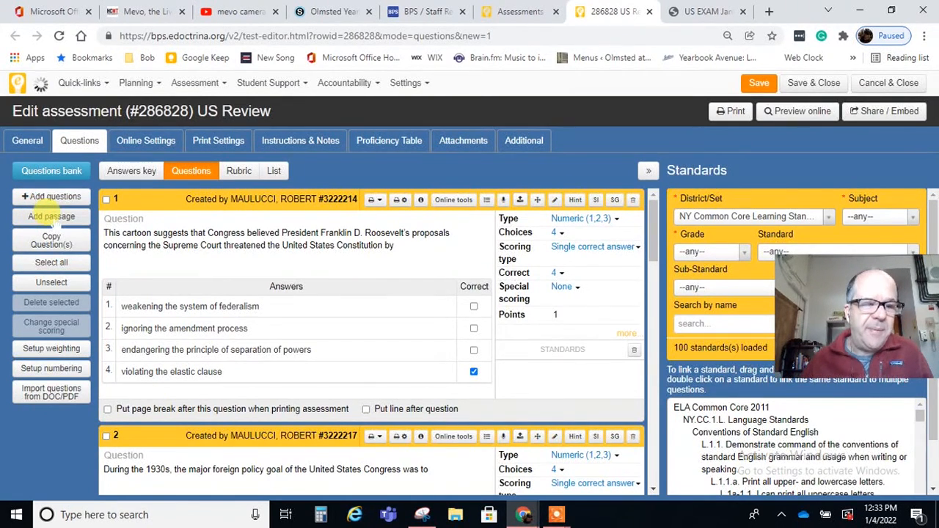
left_click(53, 217)
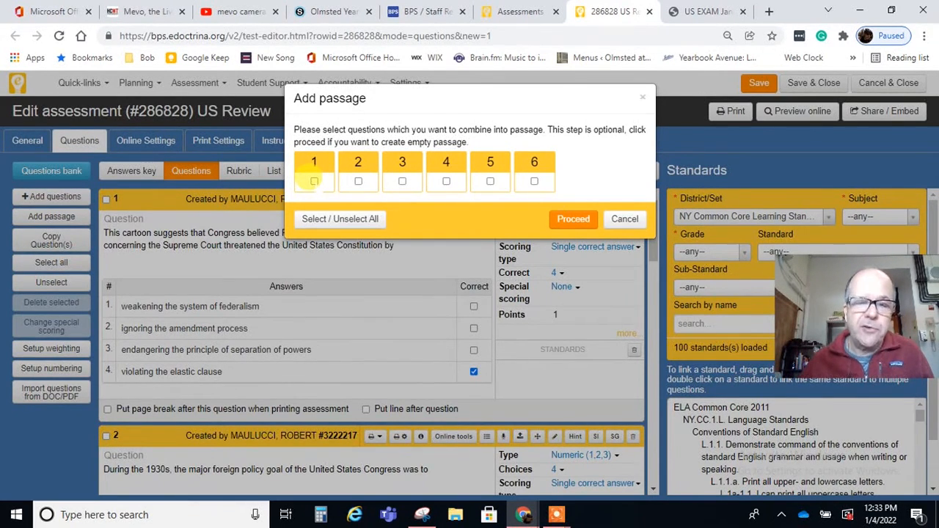
left_click(337, 220)
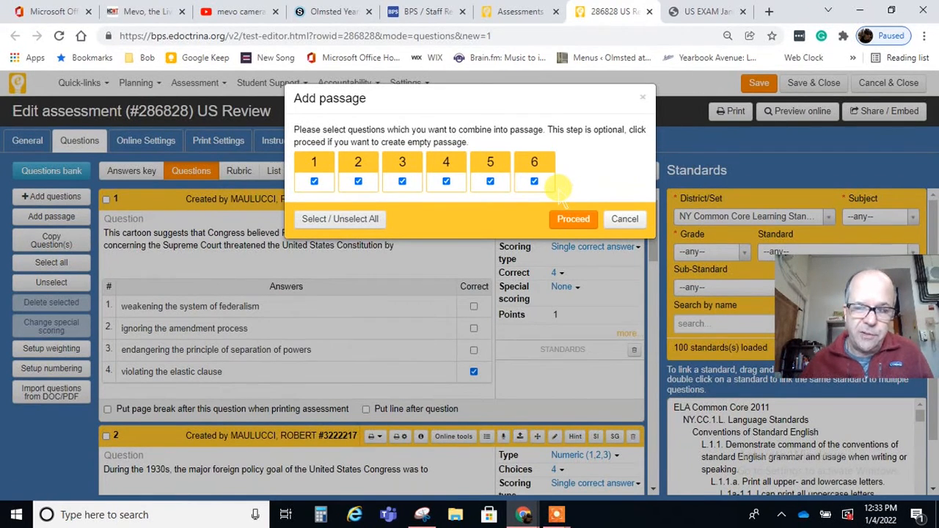
left_click(345, 219)
left_click(314, 181)
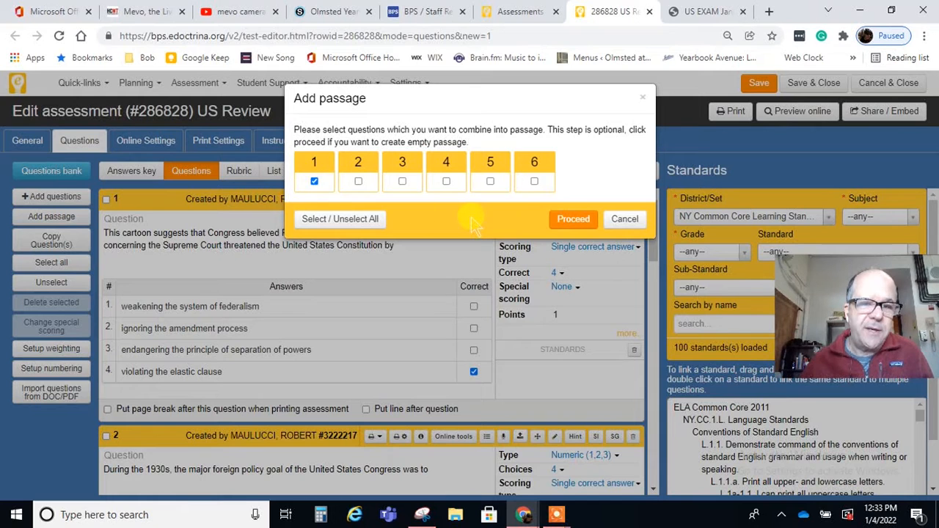
left_click(573, 220)
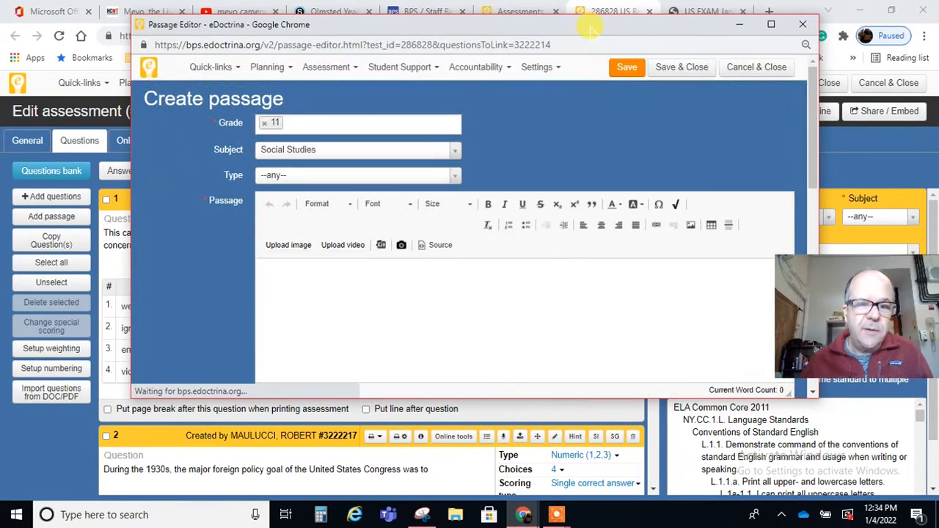
Set the new passage's type to Political Cartoon
left_click_drag(591, 27, 573, 56)
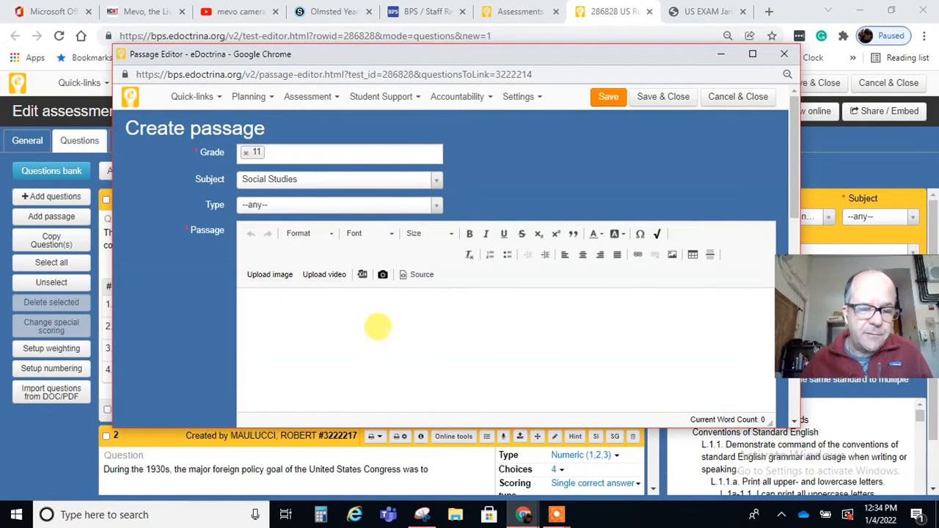
scroll(382, 321, "down", 1)
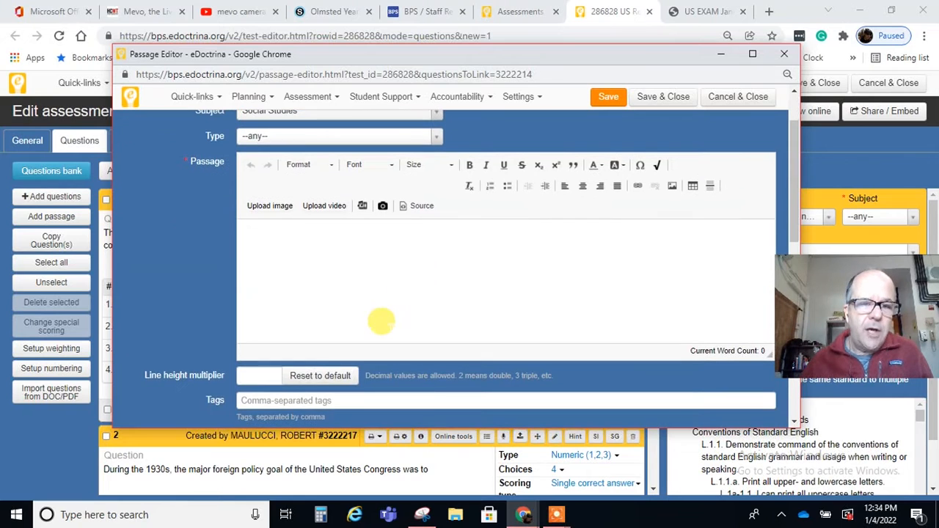
left_click(436, 136)
left_click_drag(429, 199, 432, 209)
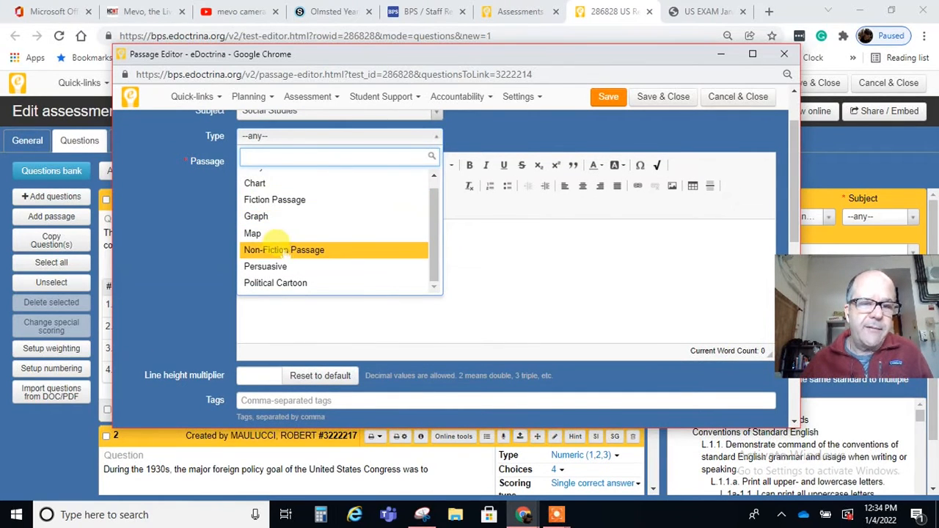
left_click(263, 283)
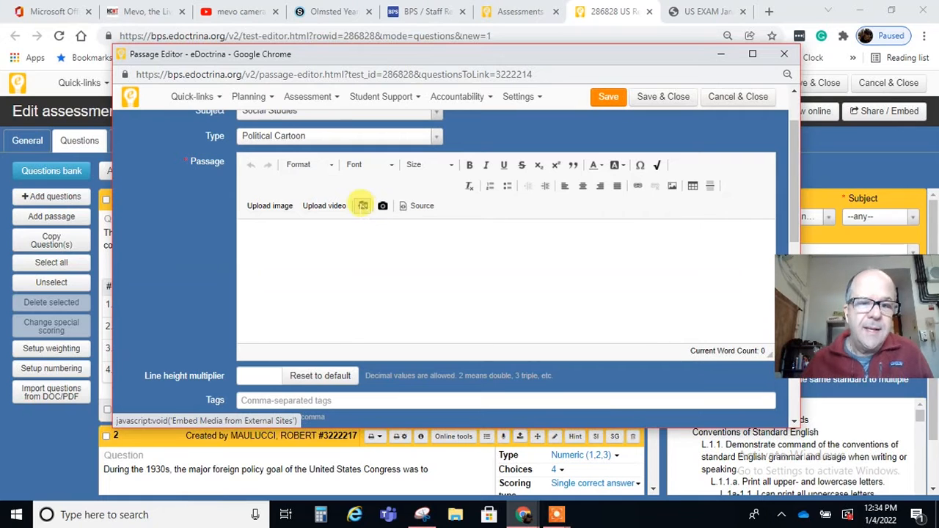
left_click(382, 206)
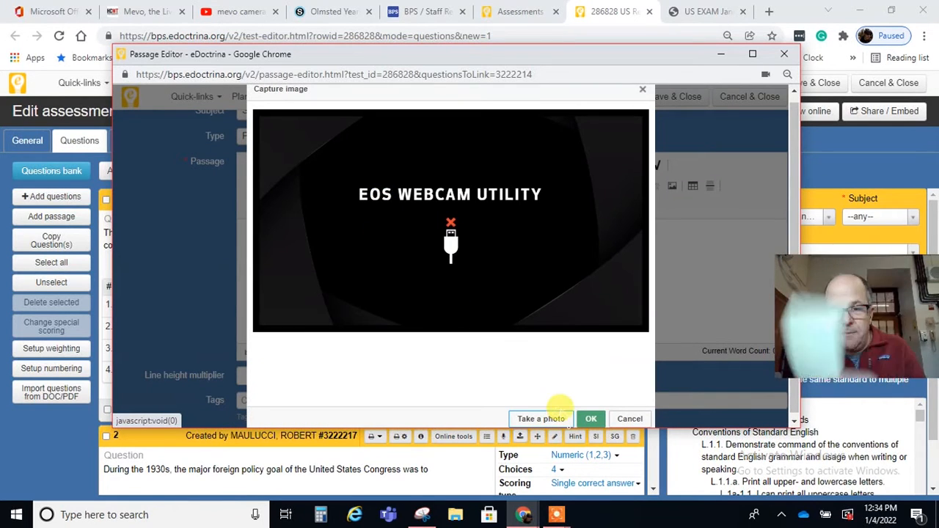
left_click(625, 418)
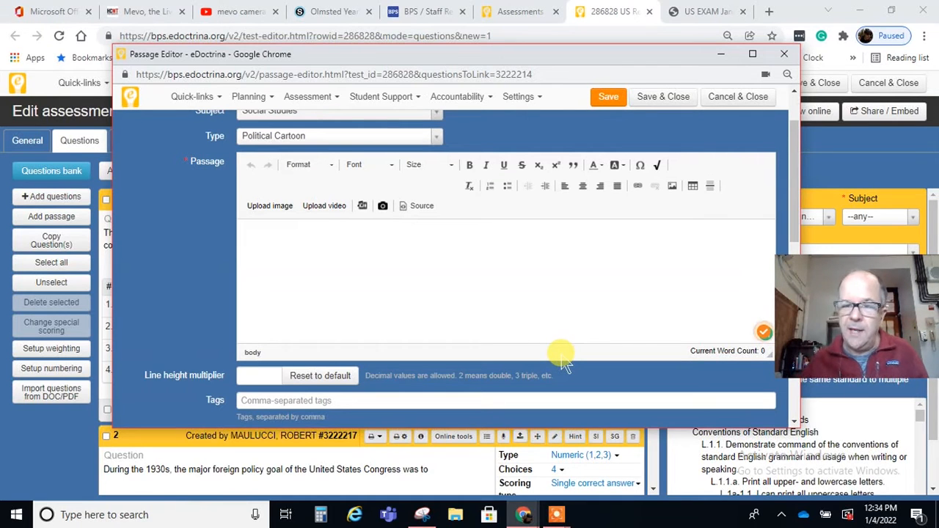
left_click_drag(851, 333, 835, 445)
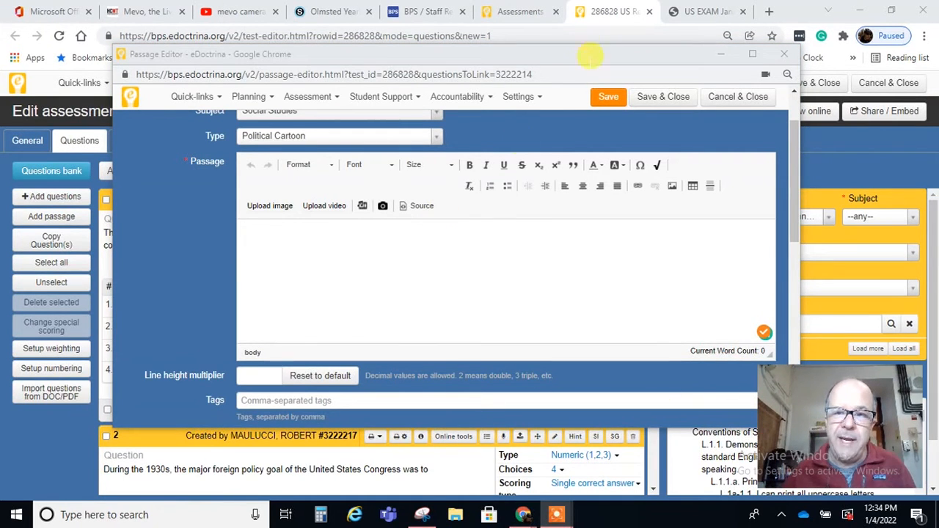
Switch to the Regents exam PDF and snip question 31's cartoon, including its title and source line, with Snipping Tool
left_click(695, 11)
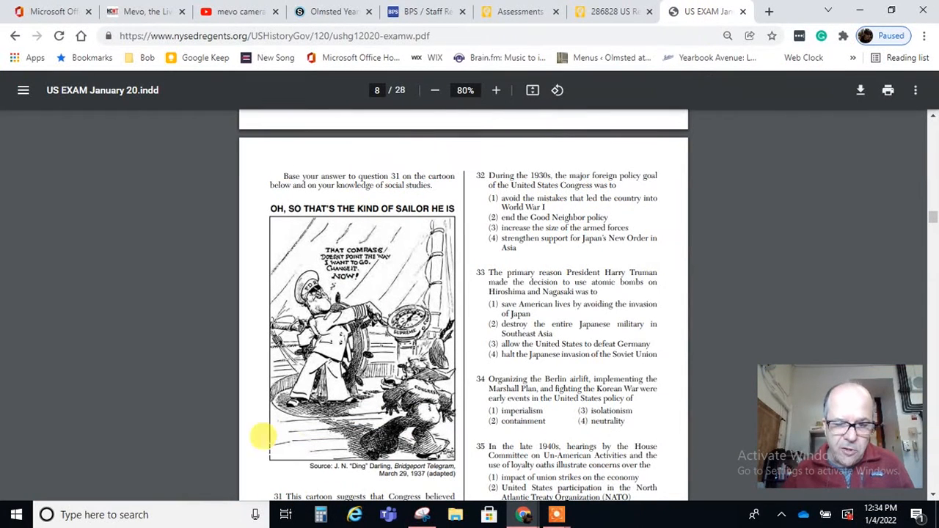
mouse_move(422, 517)
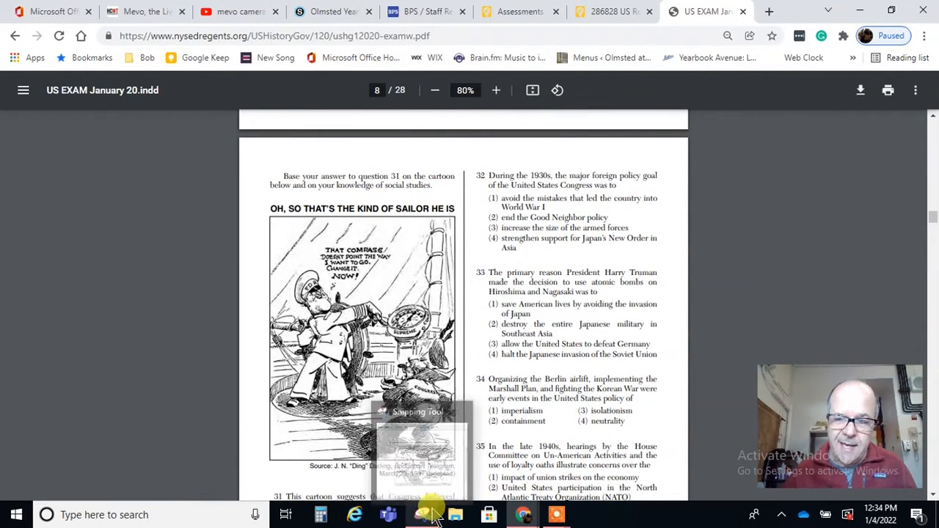
left_click(422, 516)
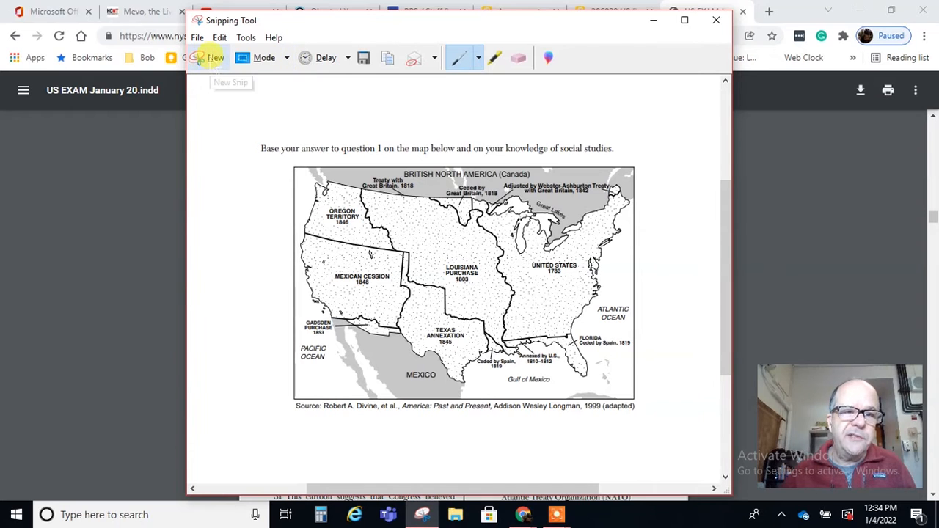
left_click(215, 59)
left_click_drag(265, 198, 461, 485)
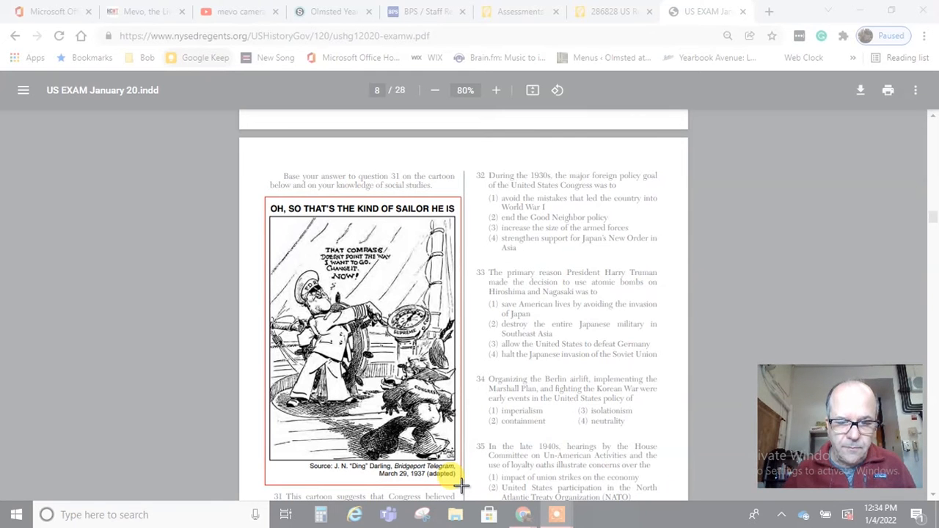
left_click_drag(461, 484, 460, 486)
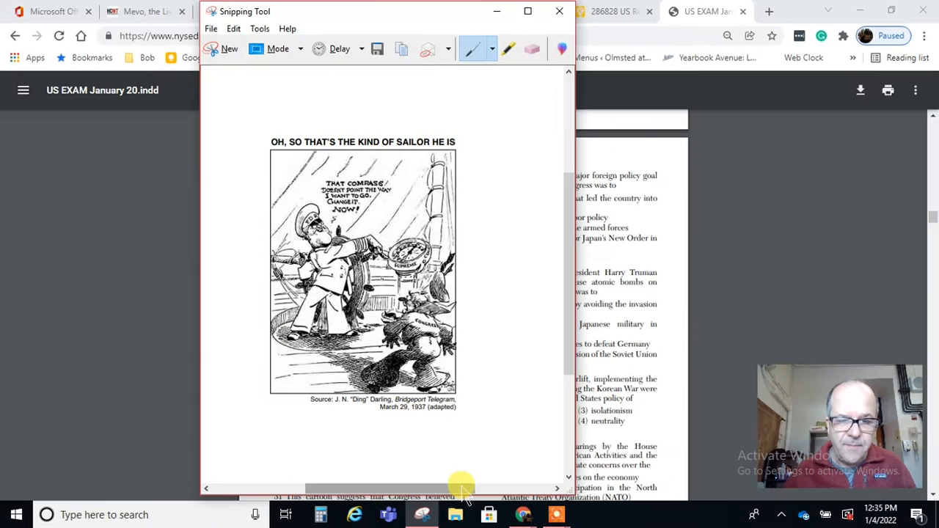
Retake the snip to include the question 31 instructions above the cartoon, and copy the new image
left_click(223, 47)
left_click_drag(262, 166, 462, 483)
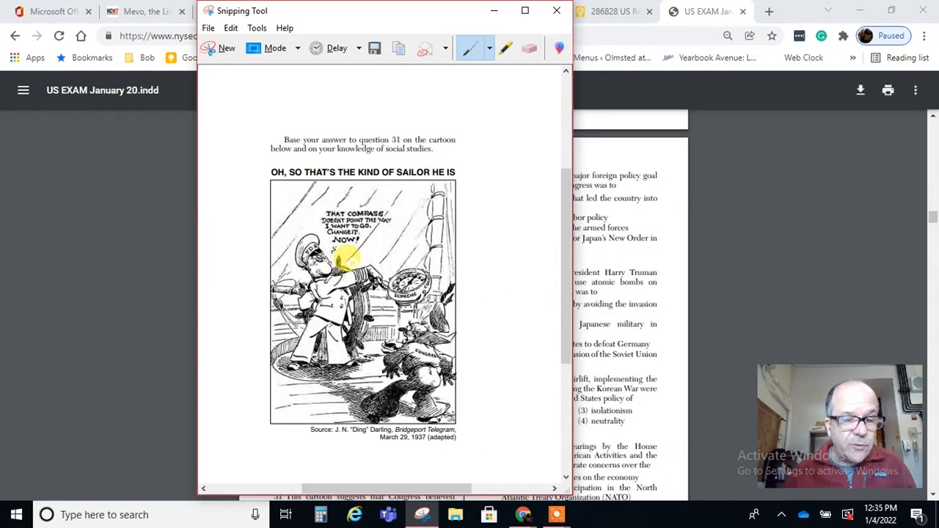
left_click(398, 48)
Return to eDoctrina's Passage Editor window and paste the copied cartoon image into the passage body
left_click(616, 11)
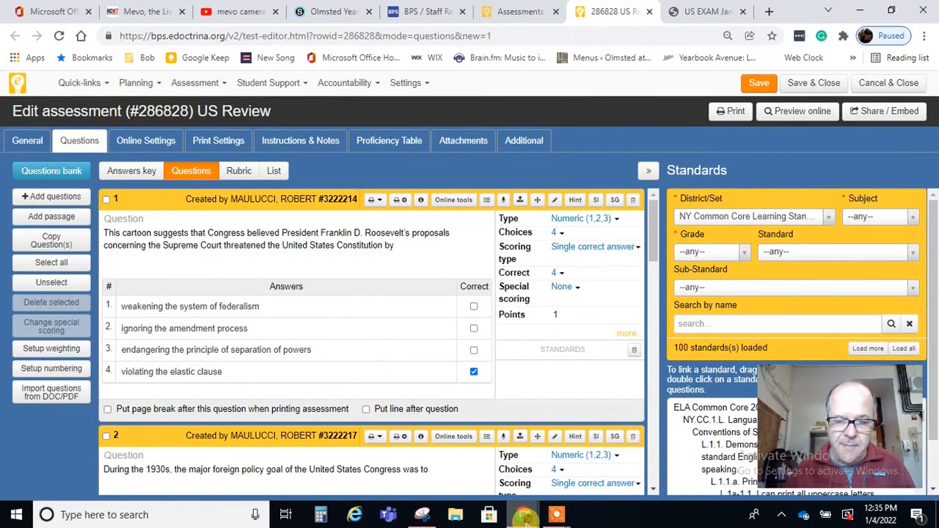
mouse_move(526, 518)
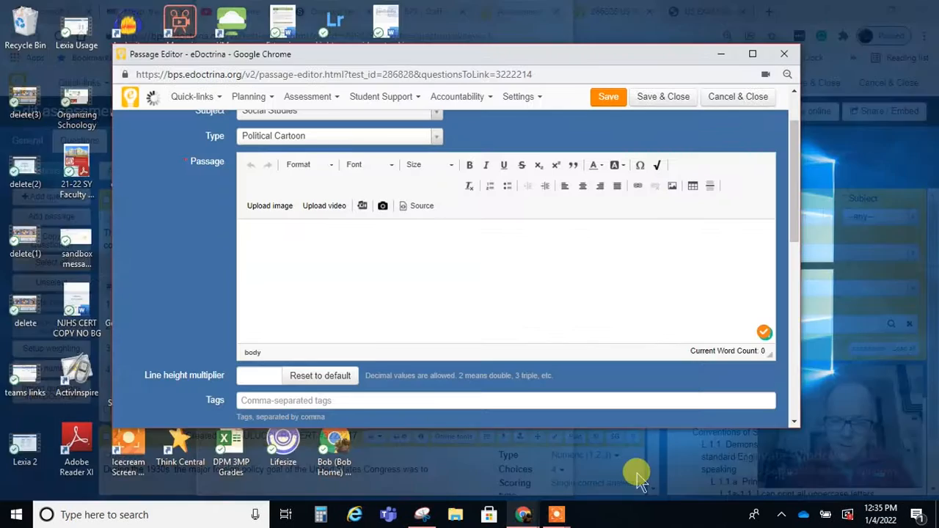
left_click(639, 471)
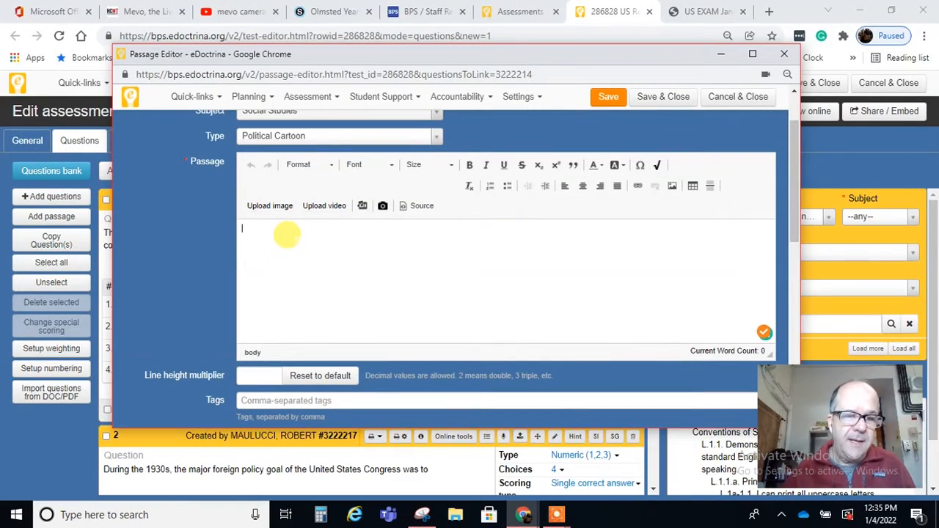
key("ctrl+v")
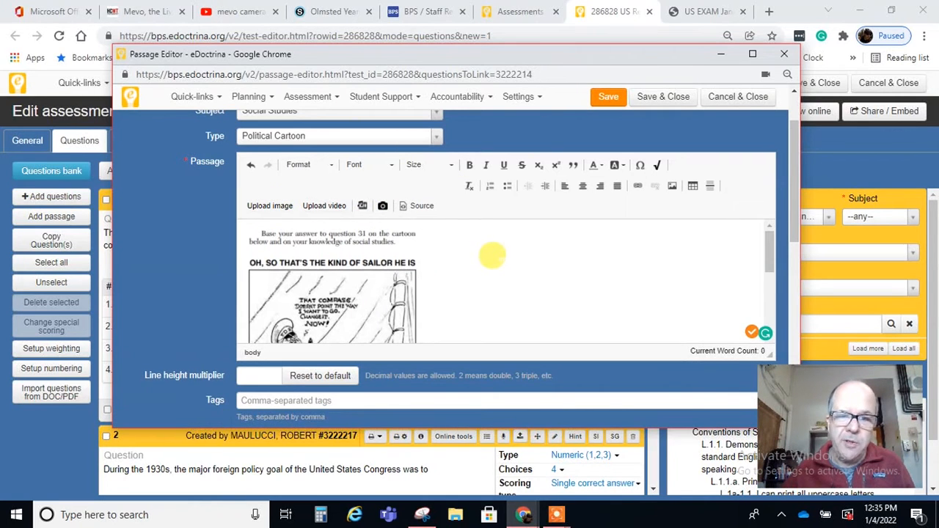
Check the passage's linked questions, then save the passage and close its editor
scroll(491, 255, "down", 3)
left_click_drag(796, 213, 794, 360)
left_click_drag(795, 291, 797, 336)
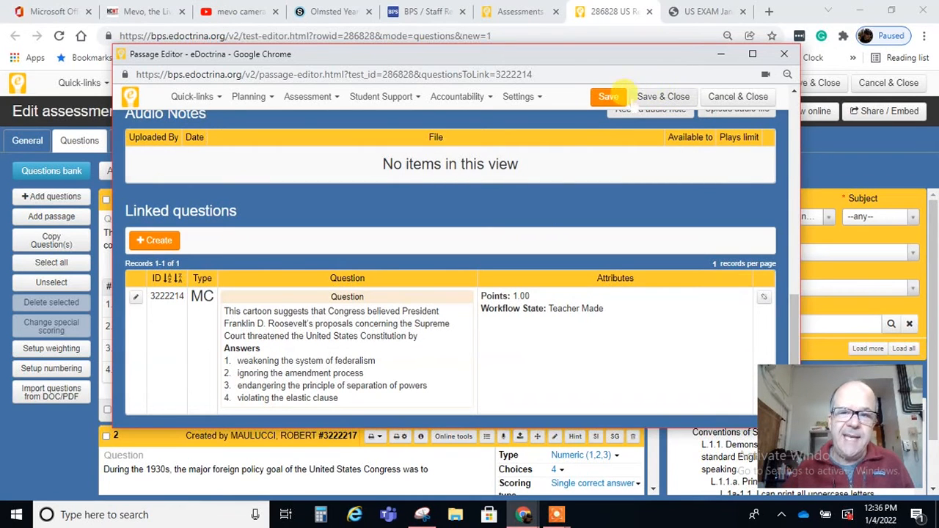
left_click(662, 96)
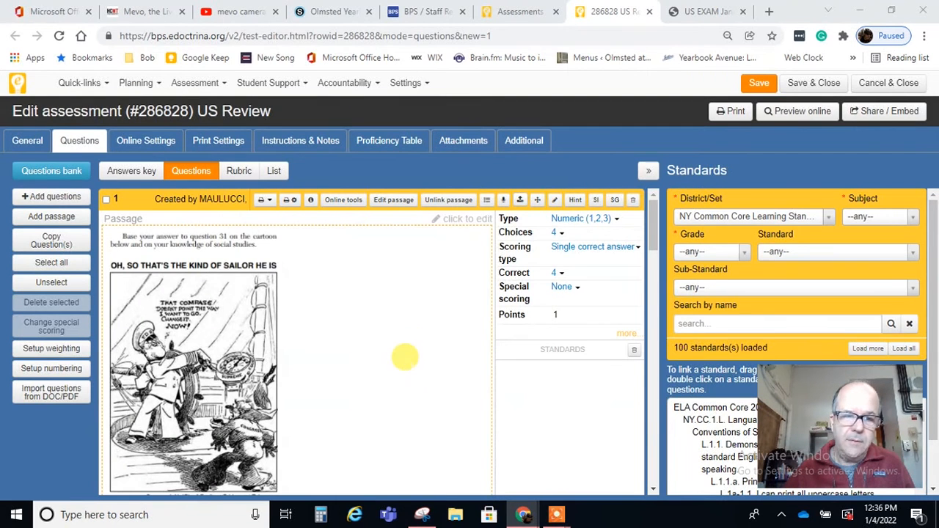
Review question 1 together with its cartoon passage, then save and close the US Review assessment
scroll(405, 357, "down", 4)
scroll(210, 220, "up", 5)
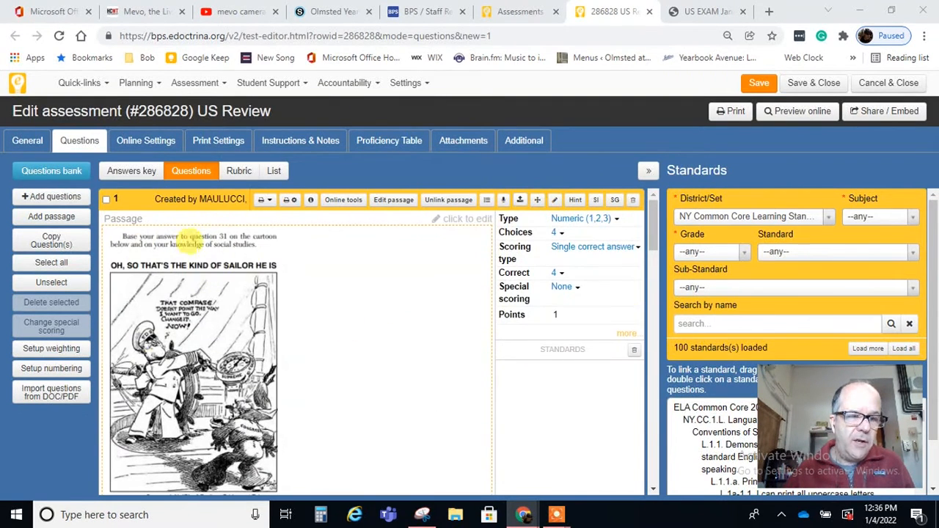
scroll(415, 352, "down", 3)
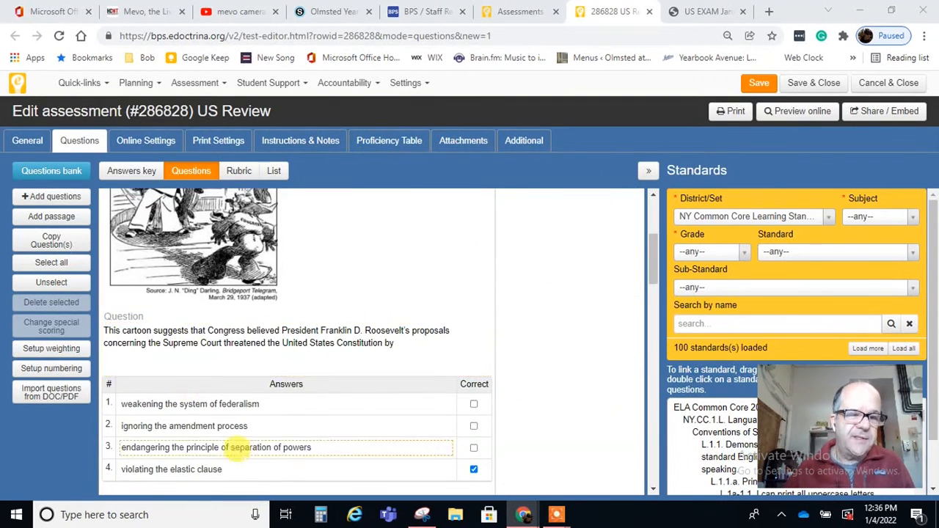
scroll(491, 213, "up", 3)
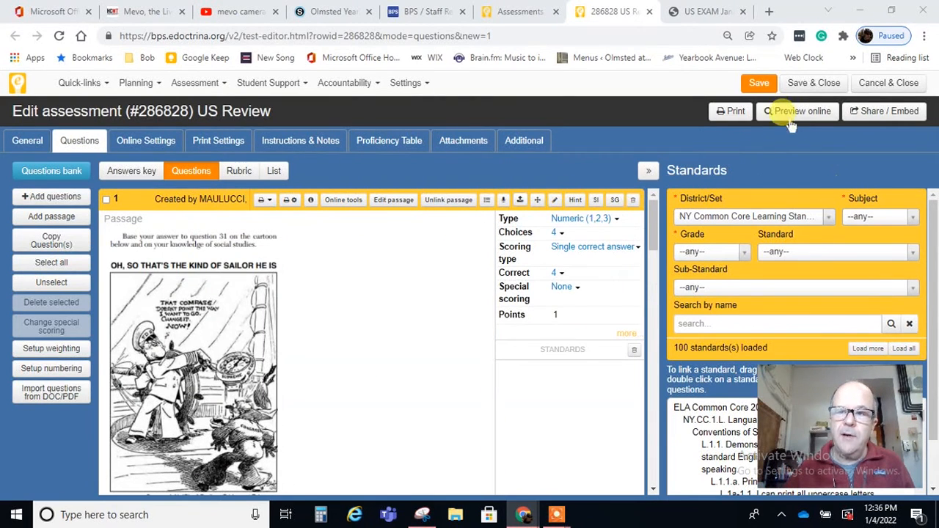
left_click(807, 82)
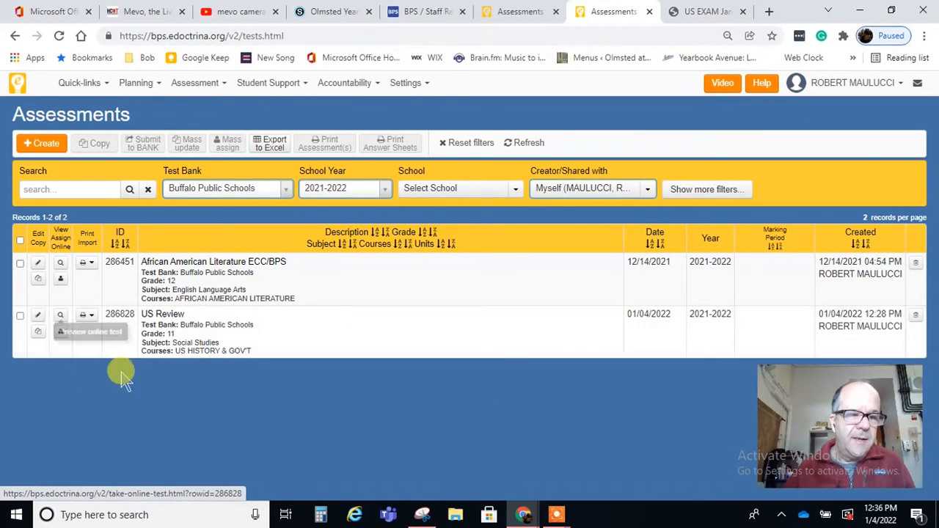
Preview the US Review test online, answering question 1 with the separation of powers choice and browsing other questions, and close the preview
left_click(58, 314)
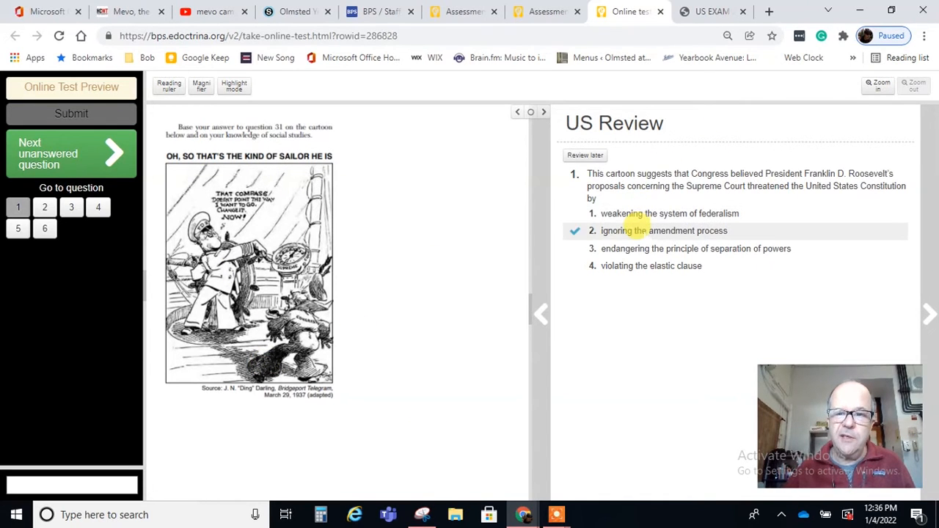
left_click(633, 249)
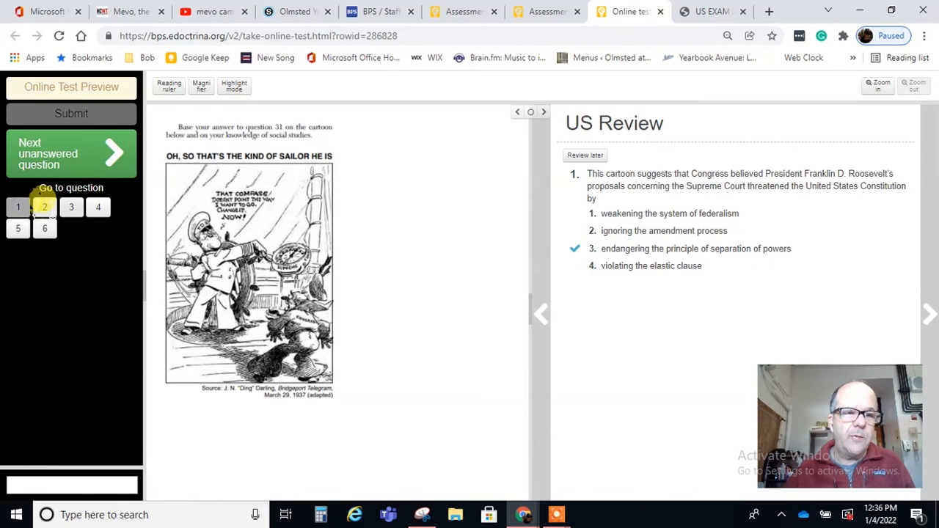
left_click(45, 229)
left_click(44, 207)
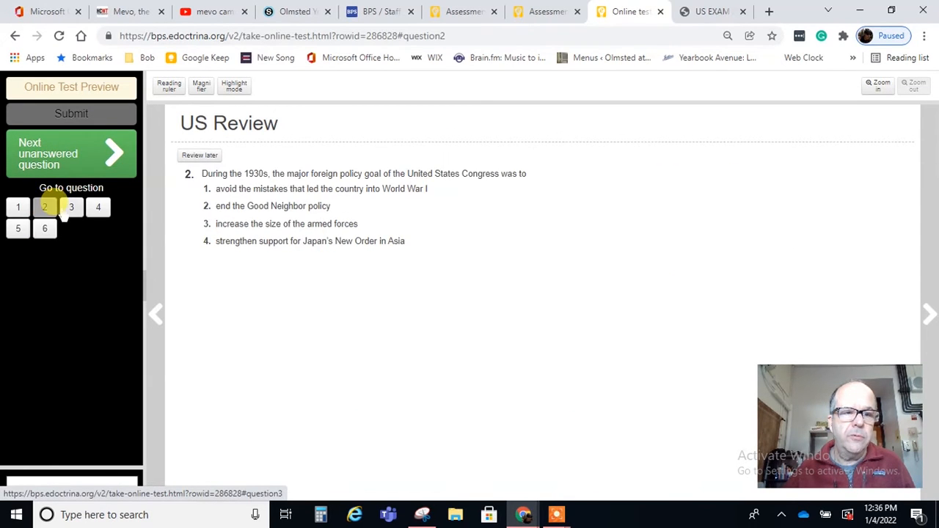
left_click(71, 207)
left_click(18, 228)
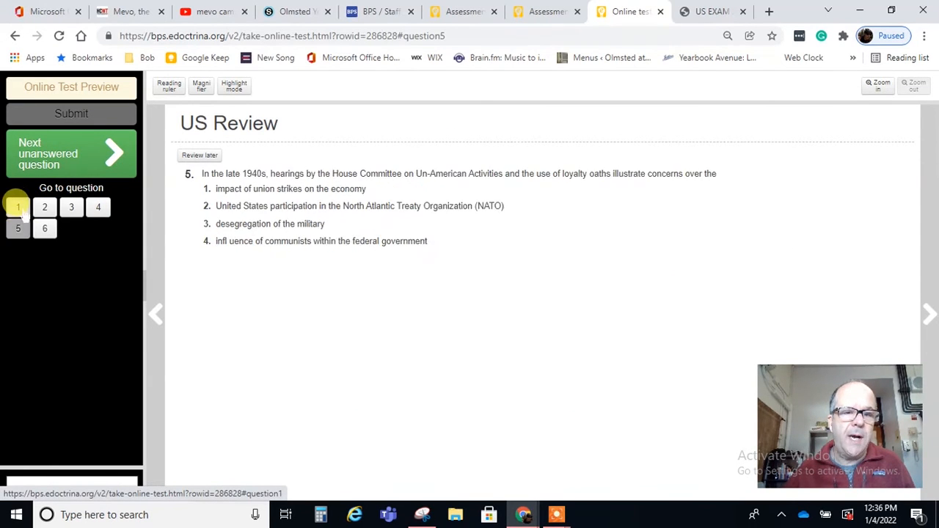
left_click(18, 207)
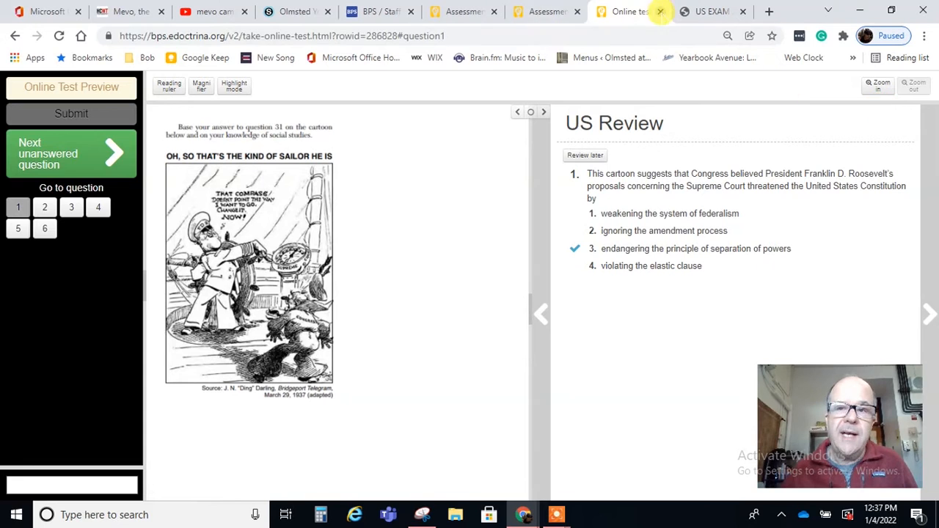
left_click(660, 11)
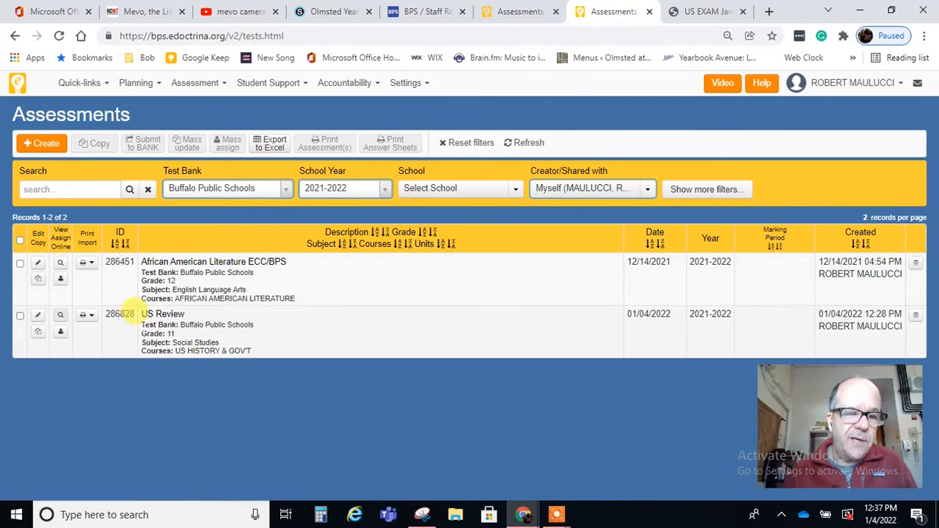
Switch to the Regents exam PDF, enlarge page 8 to 110%, and briefly highlight question 34 with its answer choices
left_click(705, 11)
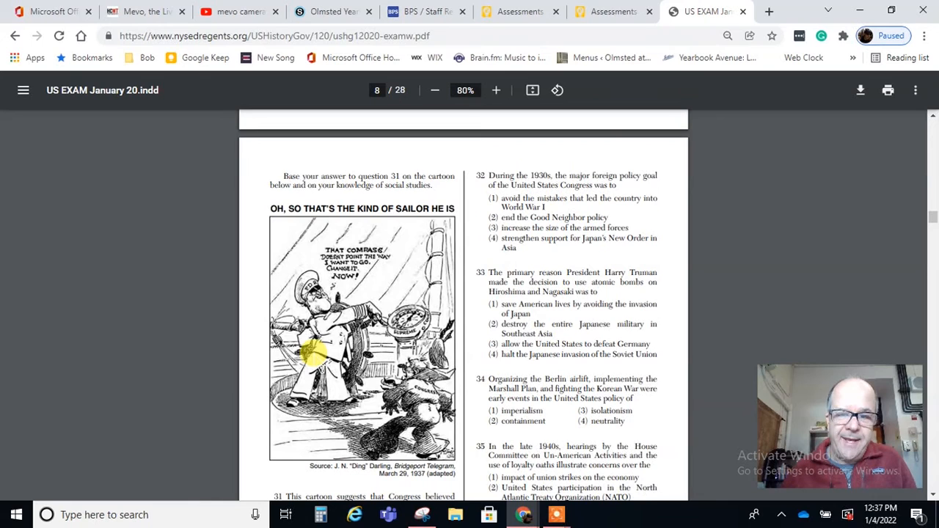
scroll(312, 353, "down", 1)
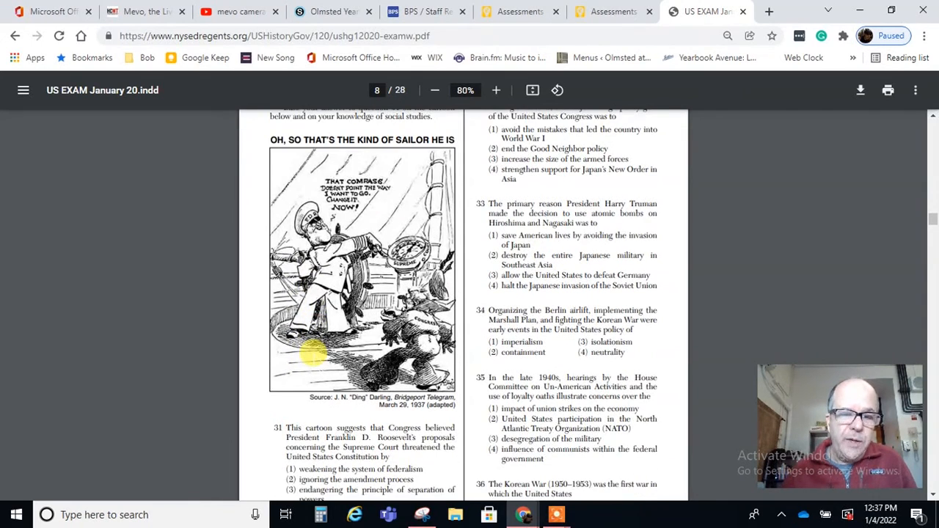
scroll(312, 353, "down", 1)
scroll(312, 353, "up", 1)
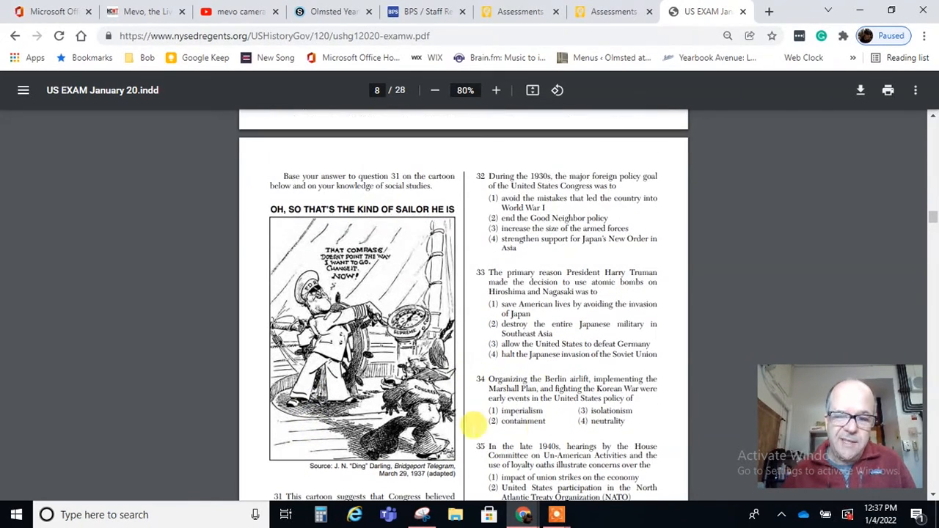
left_click(496, 90)
left_click(496, 89)
left_click(496, 90)
scroll(551, 326, "down", 3)
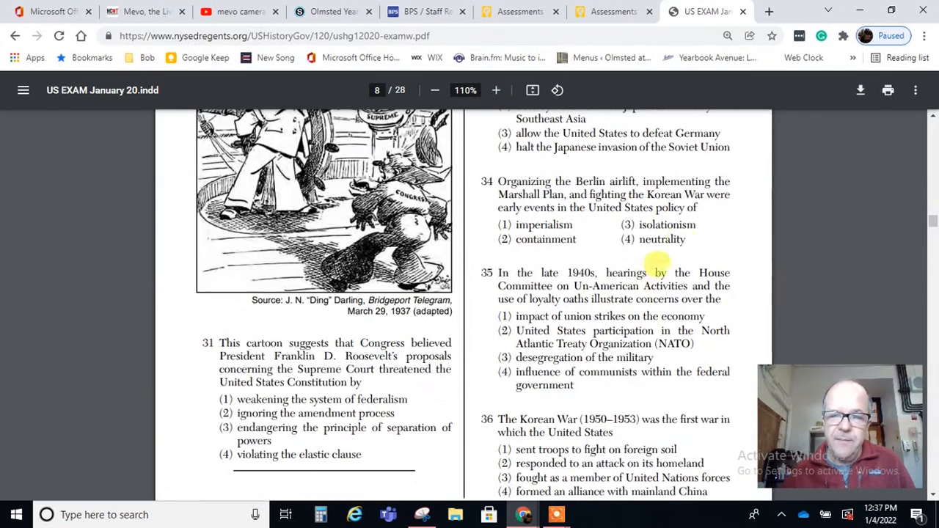
left_click_drag(479, 179, 685, 240)
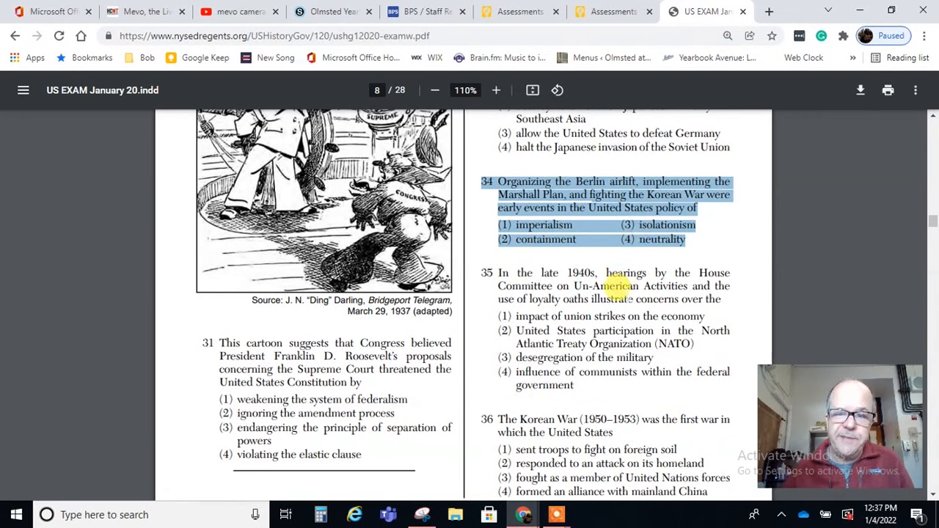
left_click(618, 289)
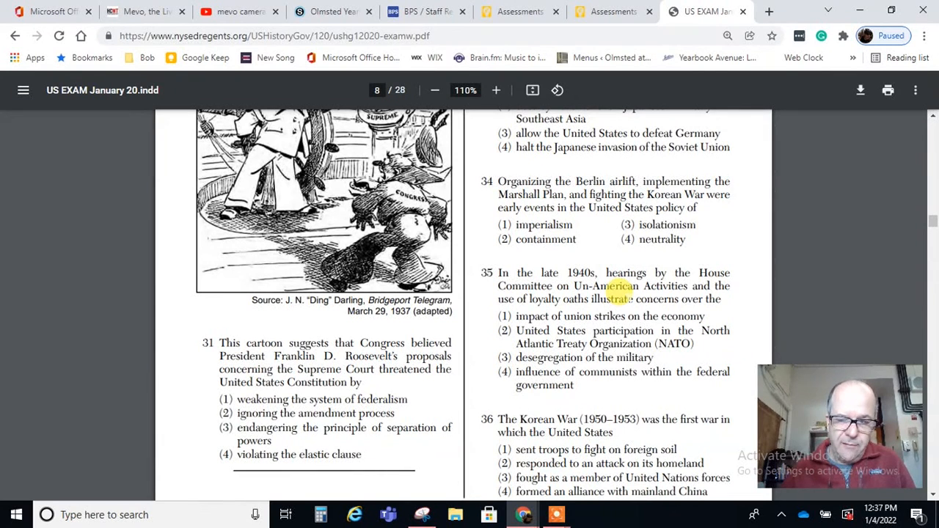